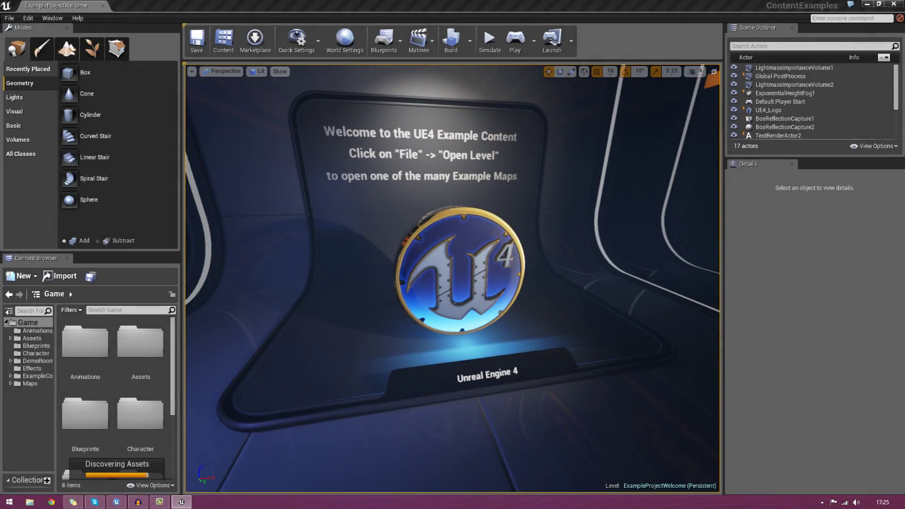
Select BoxReflectionCapture2 and the UE4_Logo actor in the welcome level to examine their properties.
right_drag(452, 278, 488, 338)
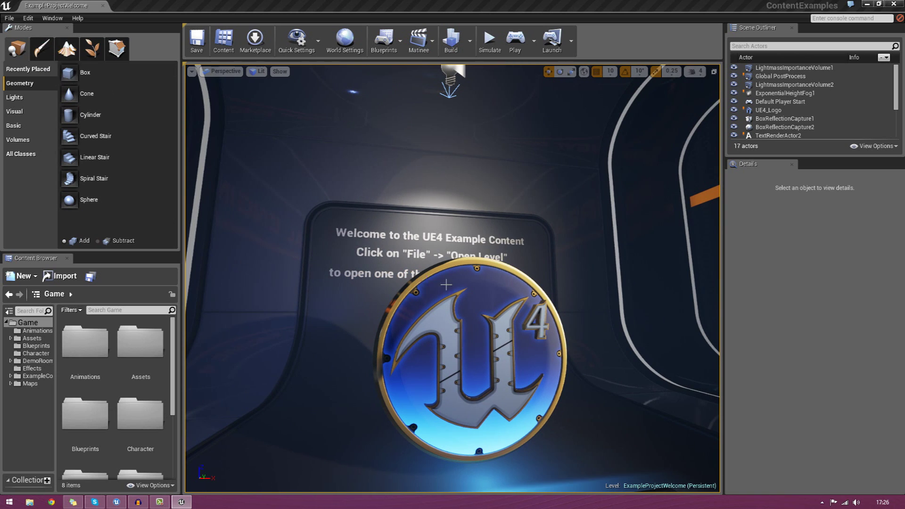
mouse_move(445, 284)
right_down()
mouse_move(400, 285)
mouse_move(450, 325)
mouse_move(490, 308)
mouse_move(441, 277)
right_up()
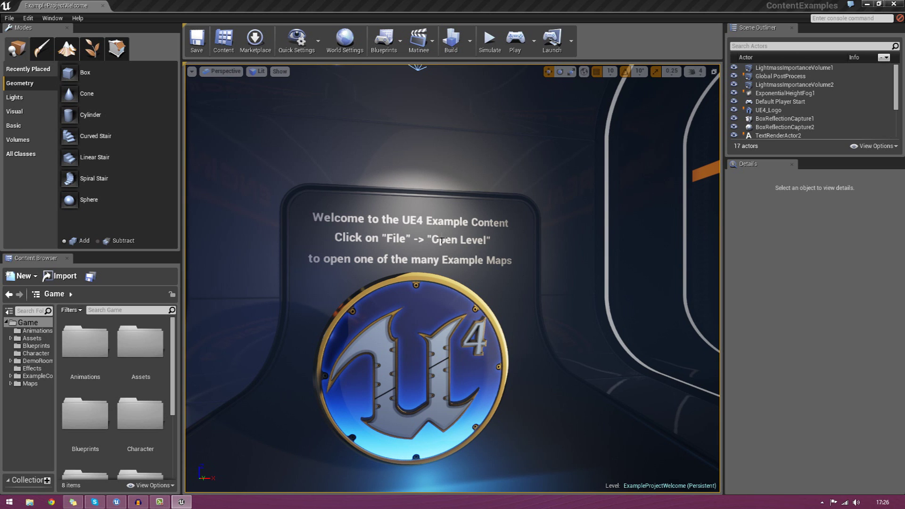
right_drag(538, 311, 495, 330)
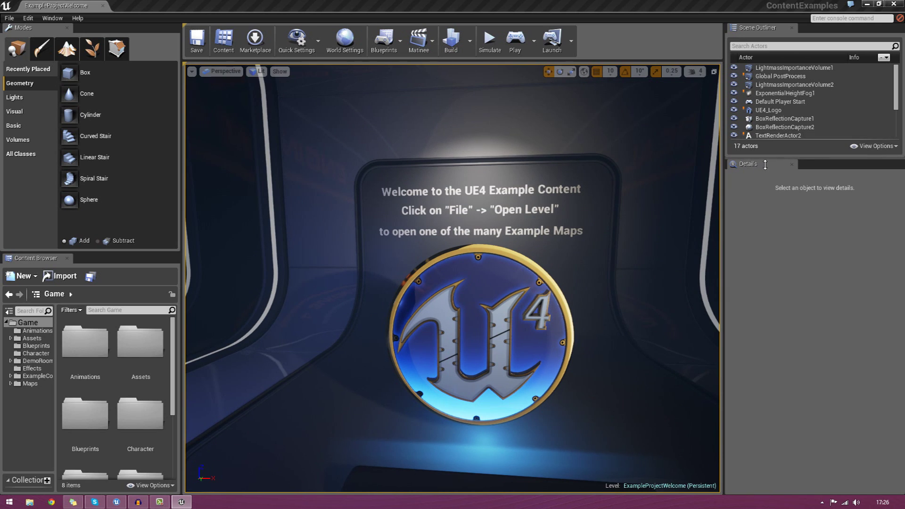
mouse_move(764, 164)
mouse_down()
mouse_move(765, 186)
mouse_move(765, 172)
mouse_up()
click(785, 128)
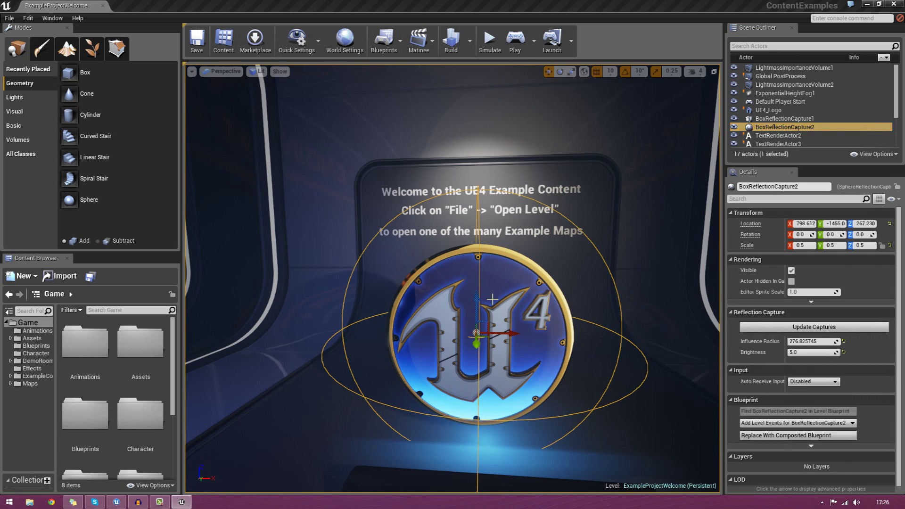
click(493, 300)
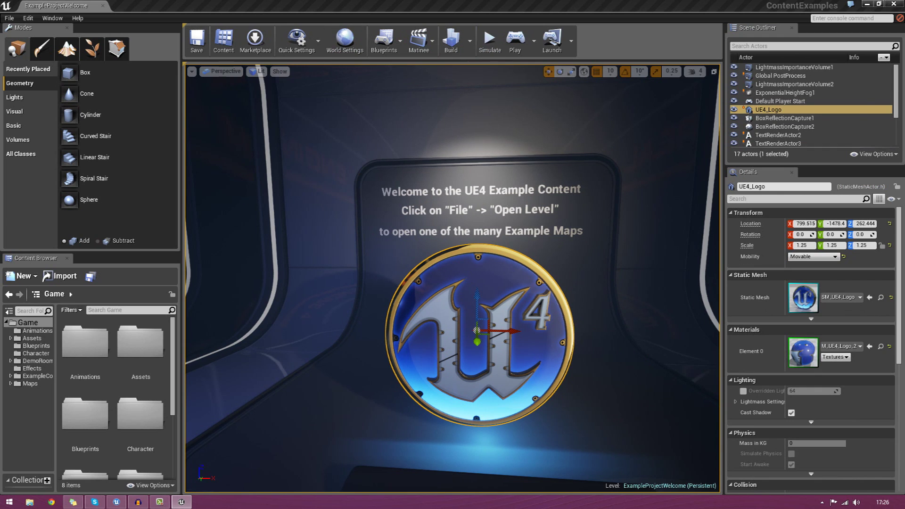
Select the BP_DemoDisplay actor behind the logo and examine its properties.
right_drag(443, 188, 541, 208)
right_drag(452, 278, 523, 278)
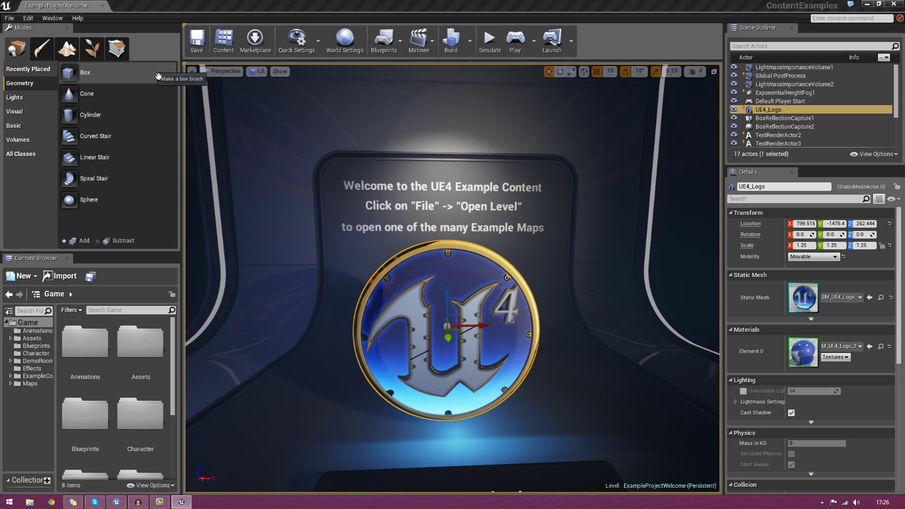
right_drag(458, 243, 387, 214)
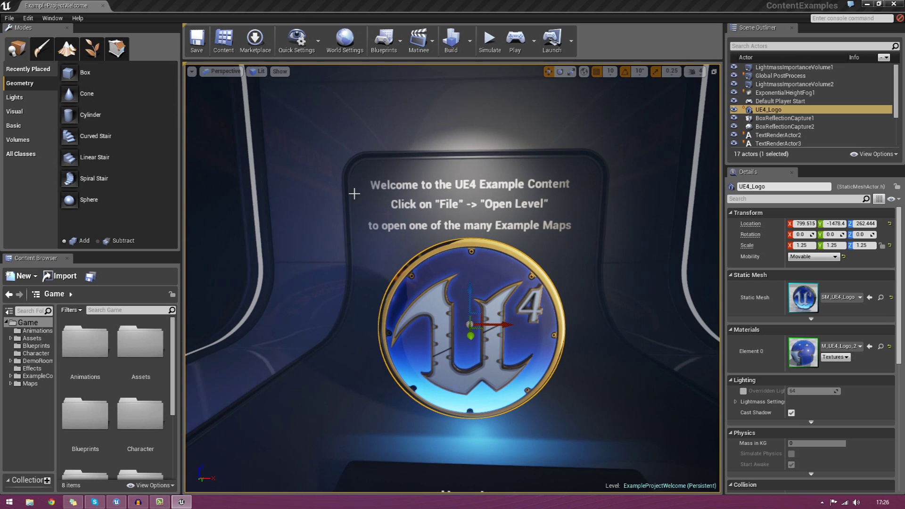
click(513, 218)
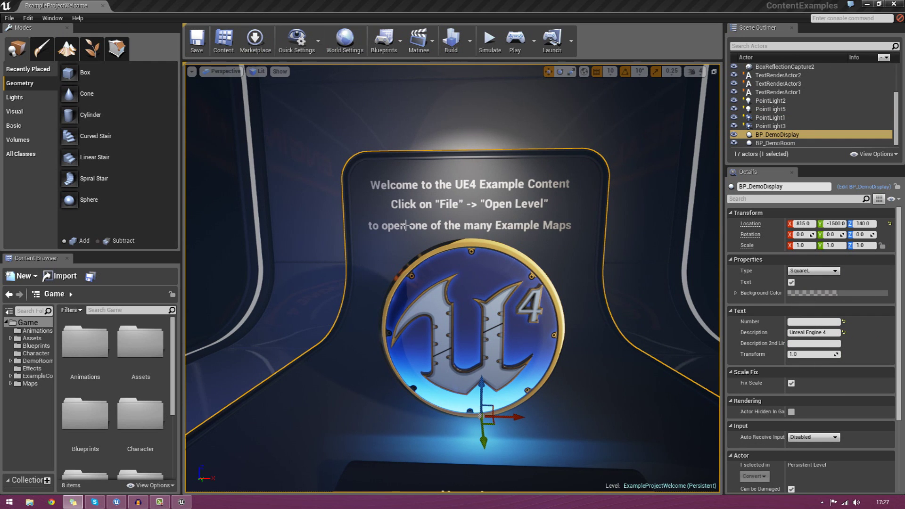
right_drag(413, 224, 354, 251)
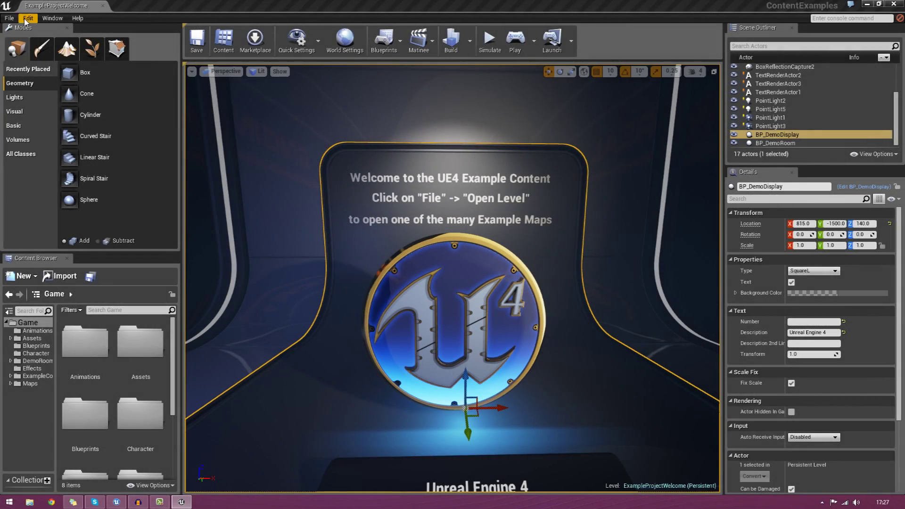
Open the existing VirtusTest project in place of the current one.
click(13, 20)
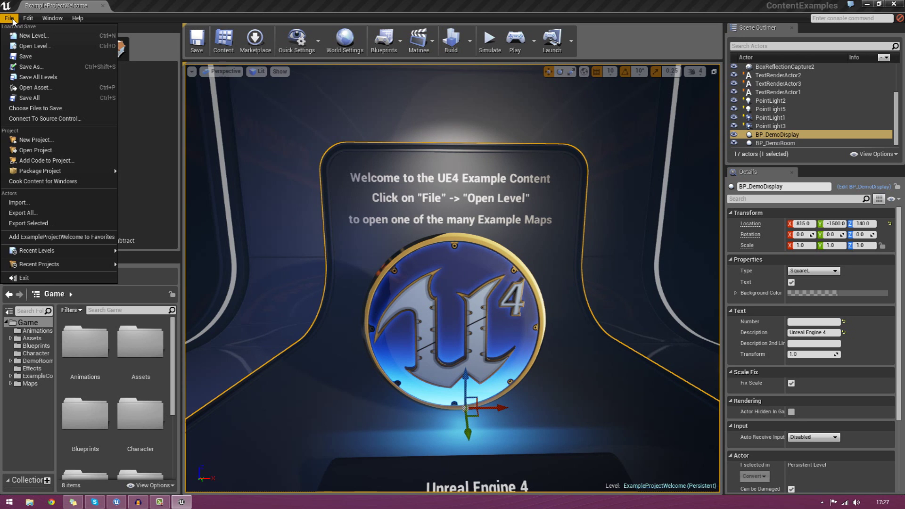
click(35, 150)
drag(451, 76, 467, 85)
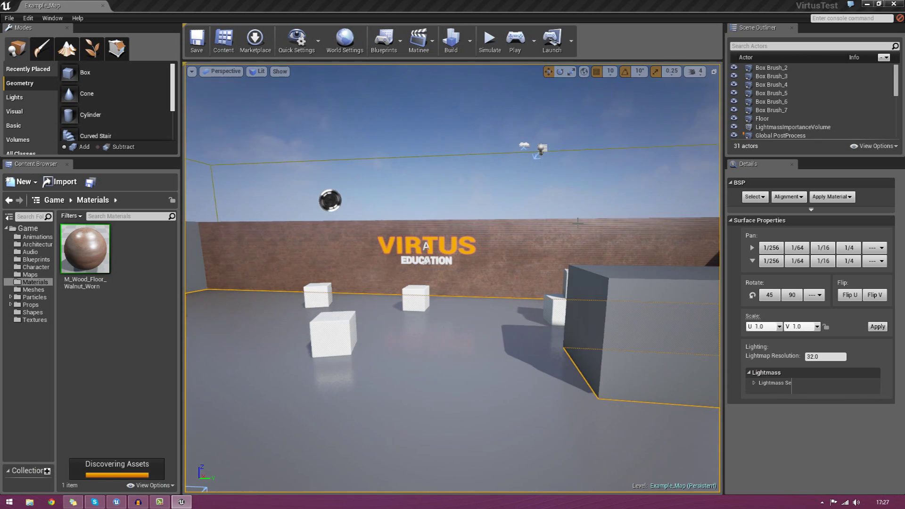
Select the floor brush and switch the selection to the large grey box, Box Brush_6.
right_drag(577, 222, 599, 238)
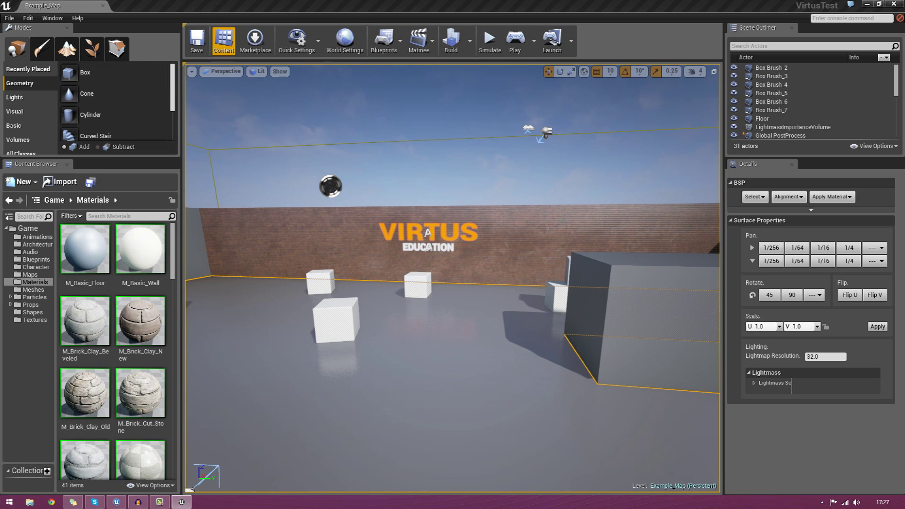
click(490, 303)
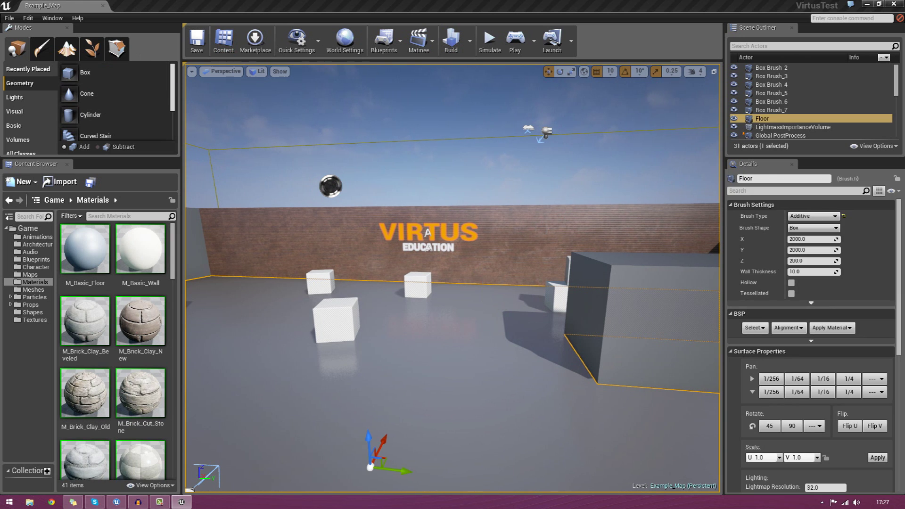
click(478, 270)
mouse_move(492, 328)
right_down()
mouse_move(516, 301)
mouse_move(415, 297)
mouse_move(506, 339)
mouse_move(510, 293)
right_up()
click(608, 311)
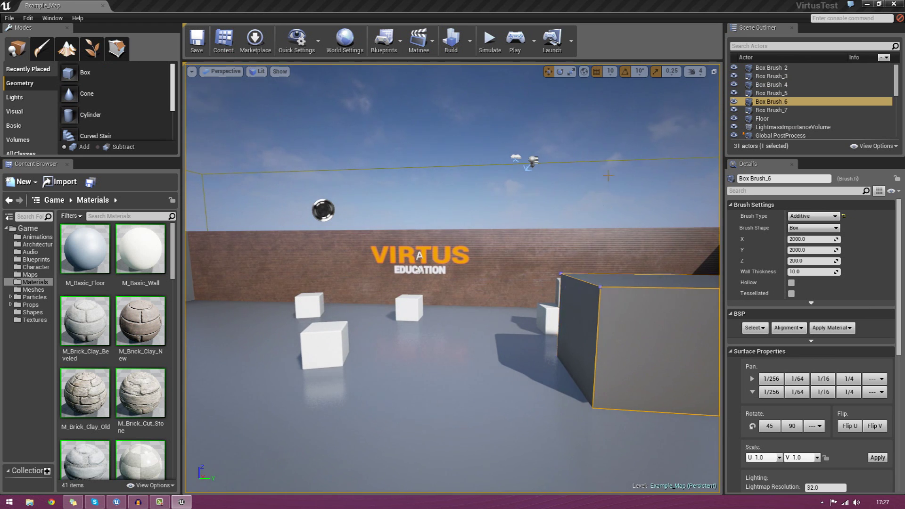
Simulate the level, possess the player character to test it, and stop the session.
right_drag(529, 84, 551, 96)
drag(400, 240, 368, 243)
click(489, 41)
click(539, 41)
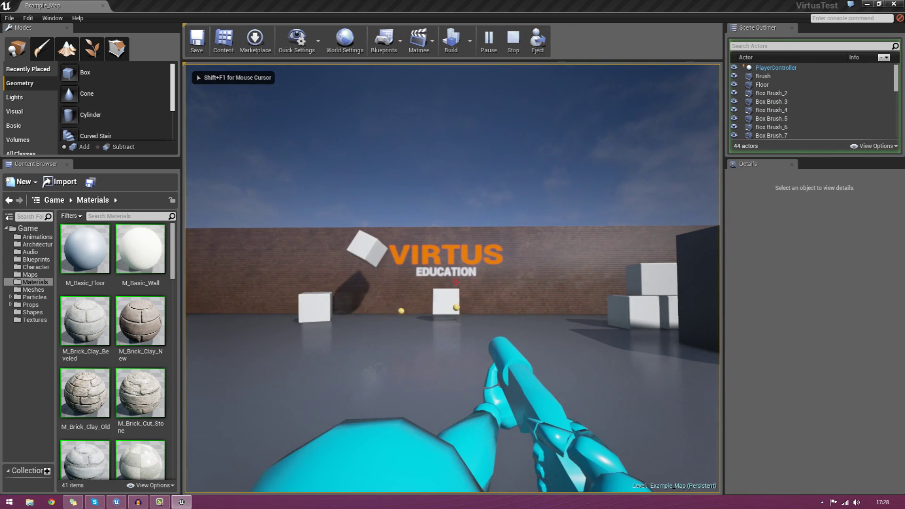
key(Escape)
right_drag(480, 160, 433, 127)
drag(462, 193, 486, 194)
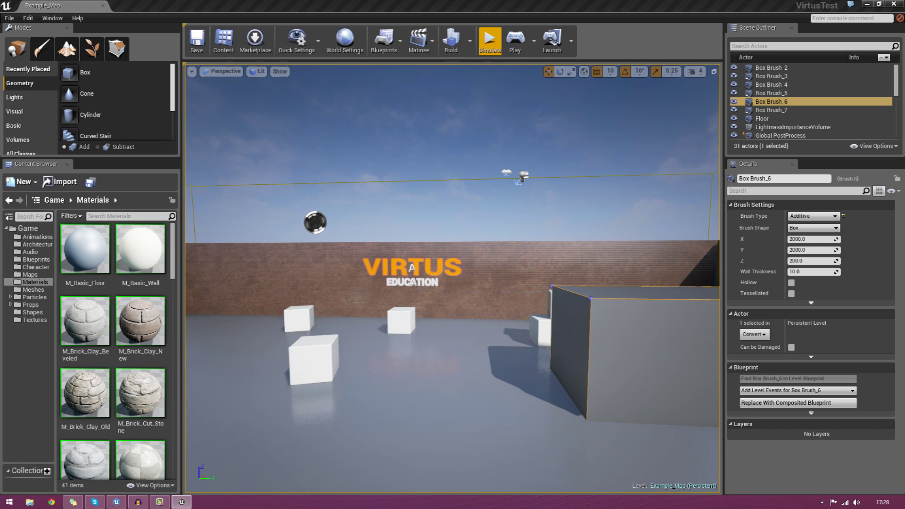
right_drag(429, 189, 167, 121)
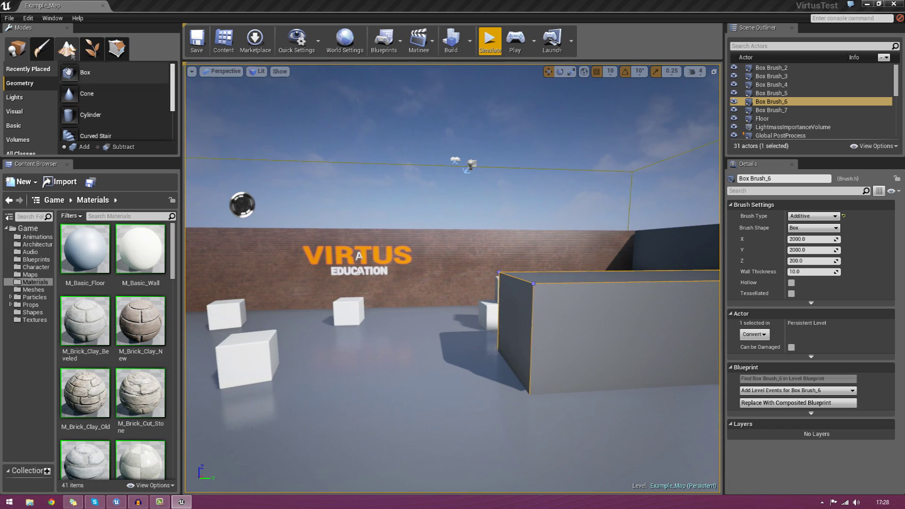
Open the project settings to examine the game description and close them.
click(10, 19)
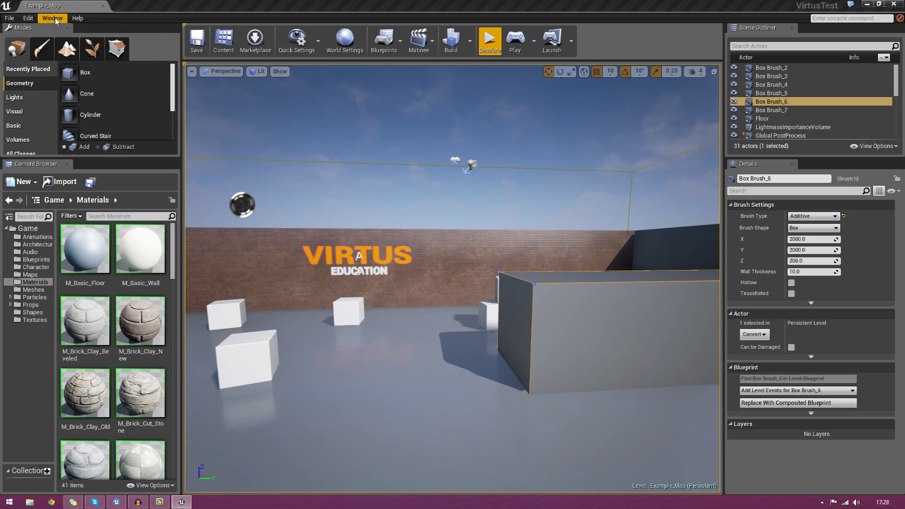
mouse_move(10, 19)
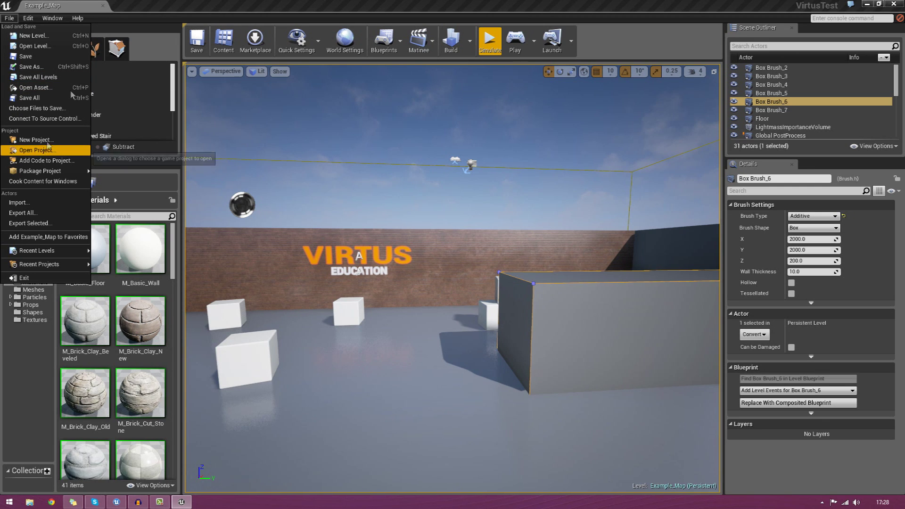
click(33, 21)
click(29, 18)
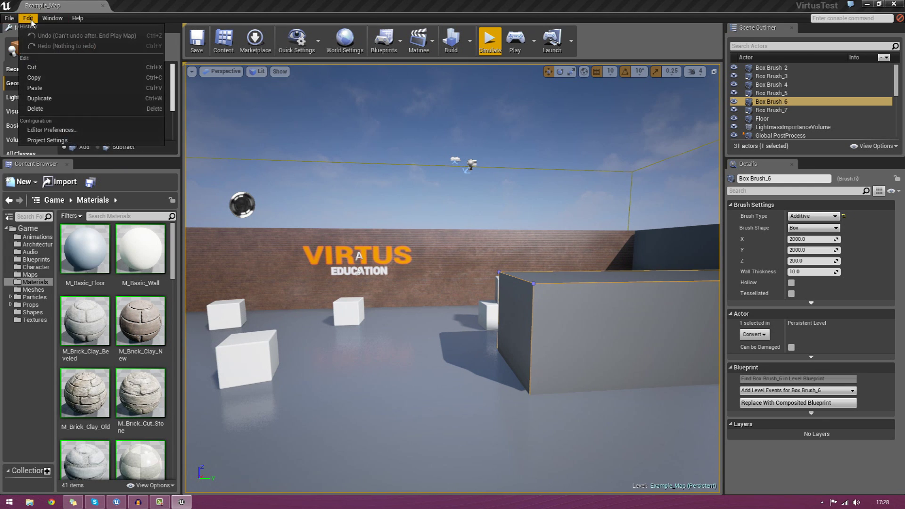
click(51, 140)
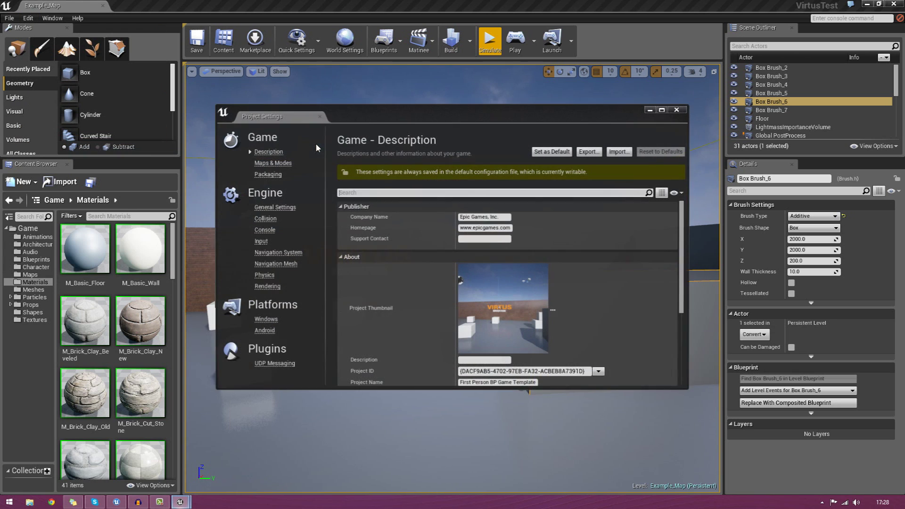
click(676, 110)
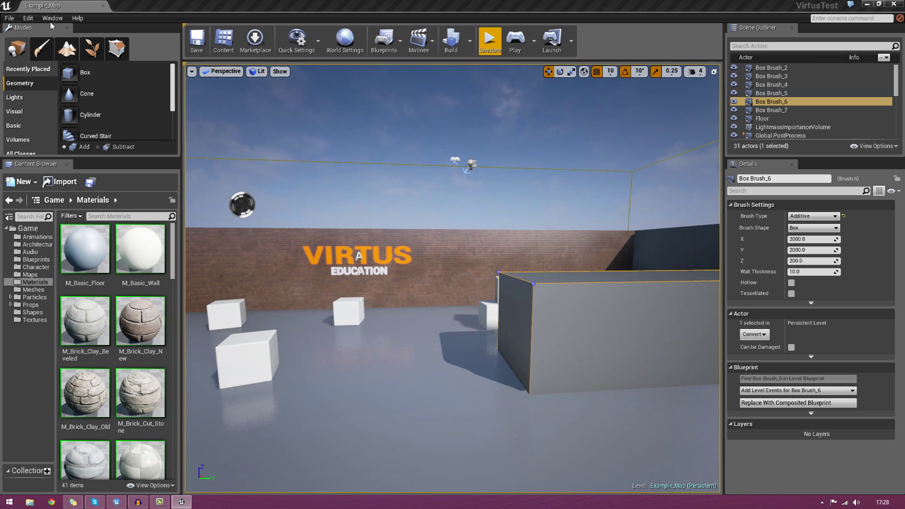
Show the World Settings to examine the level's options and close them again.
click(52, 18)
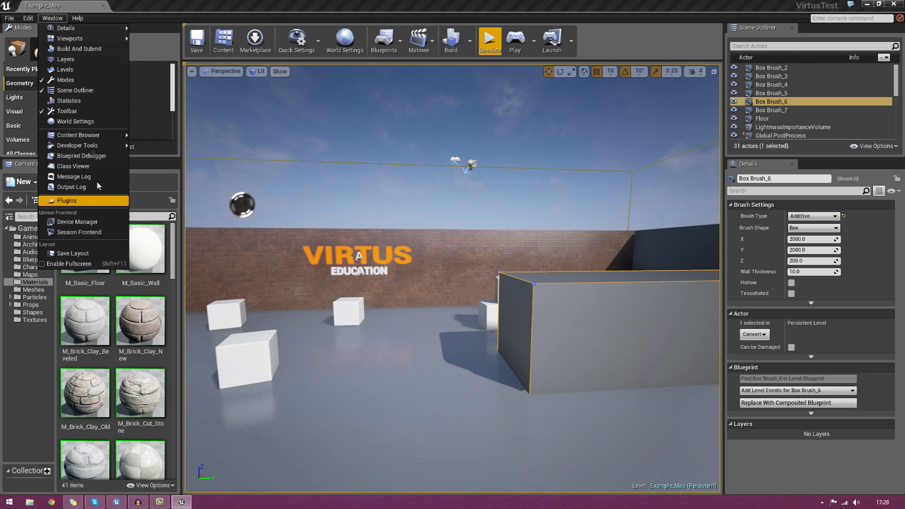
click(73, 121)
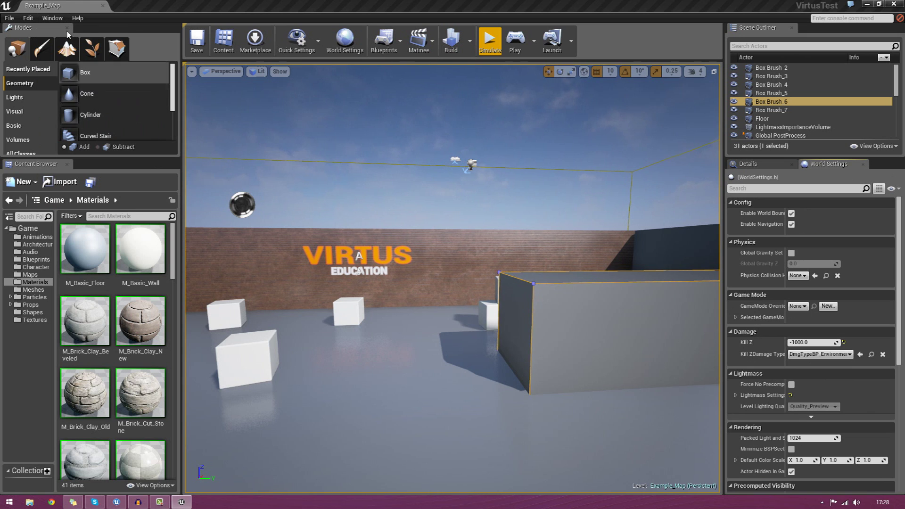
click(52, 18)
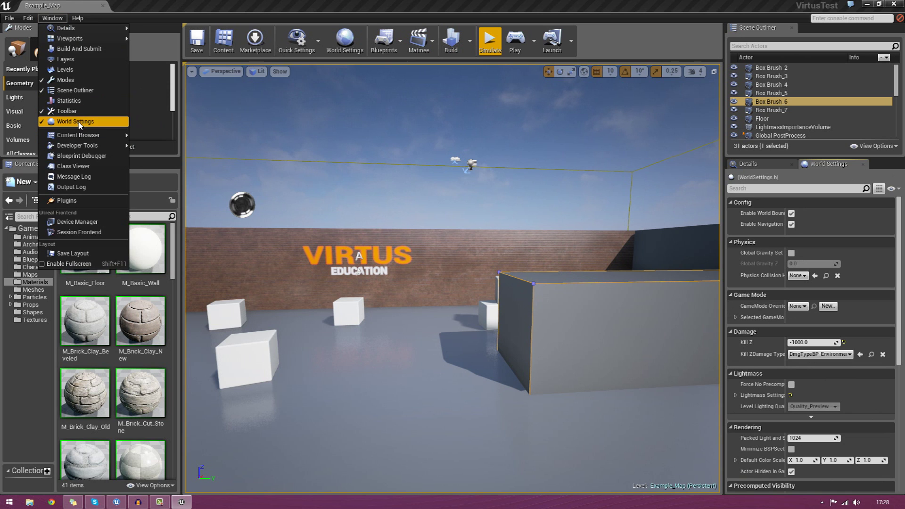
click(82, 123)
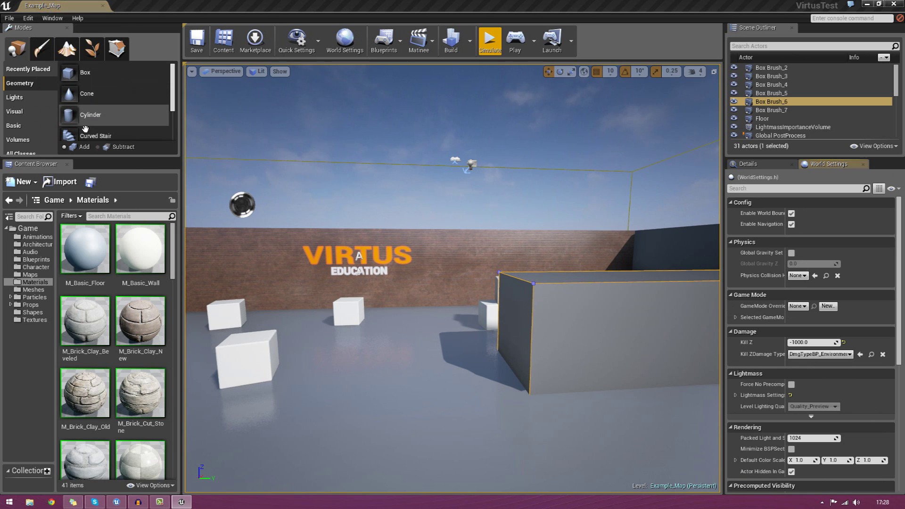
click(863, 165)
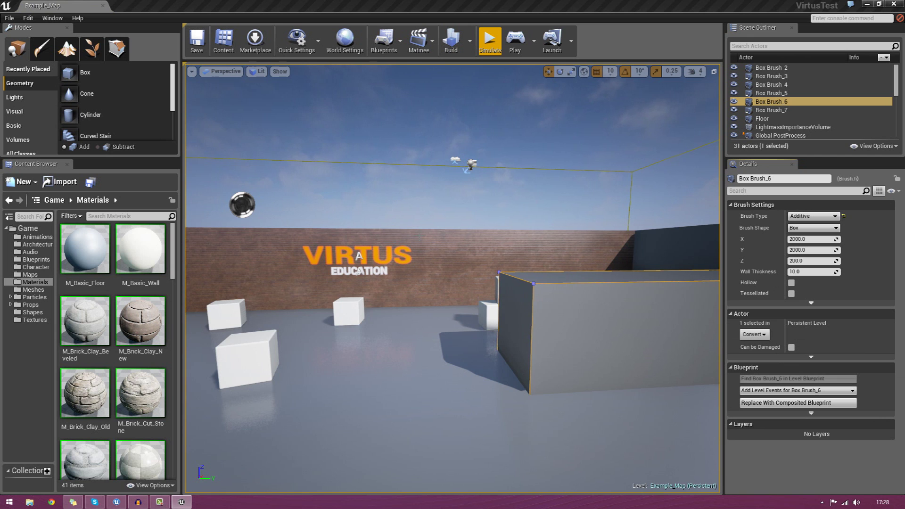
right_drag(358, 207, 297, 201)
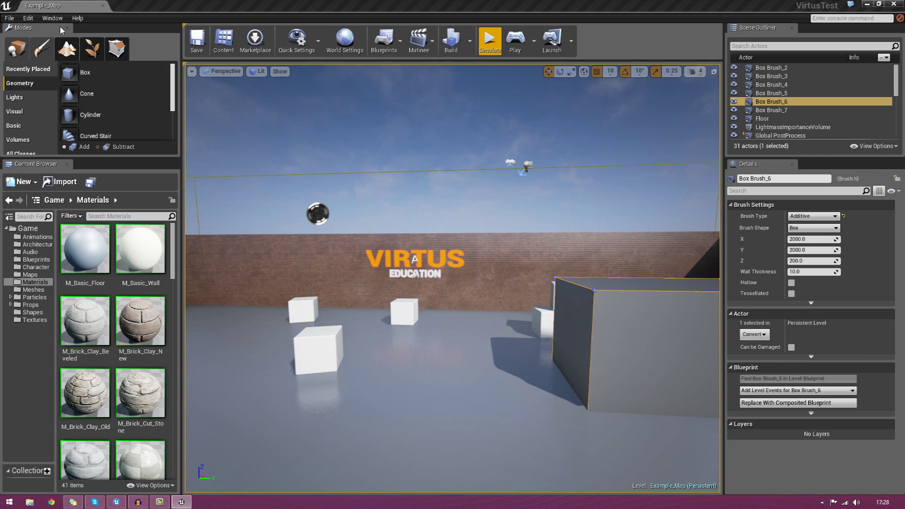
right_drag(301, 198, 316, 160)
right_drag(539, 260, 508, 245)
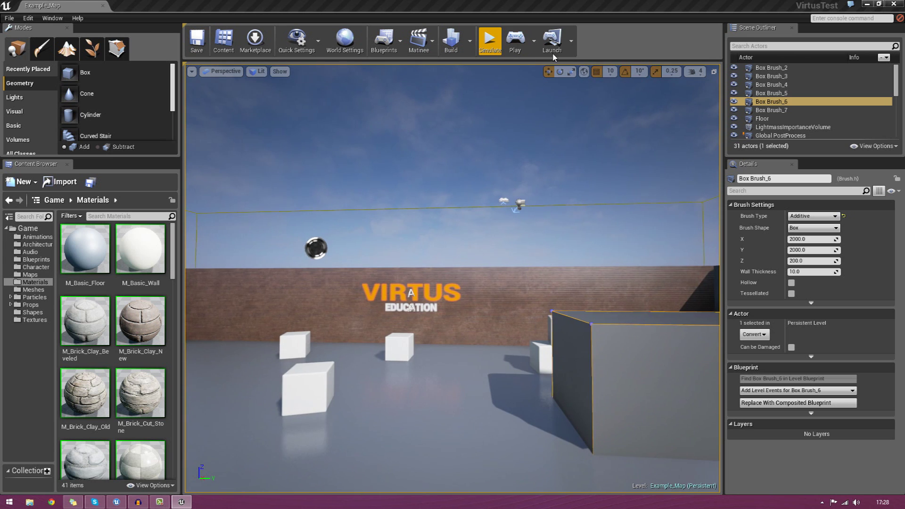
right_drag(590, 260, 601, 279)
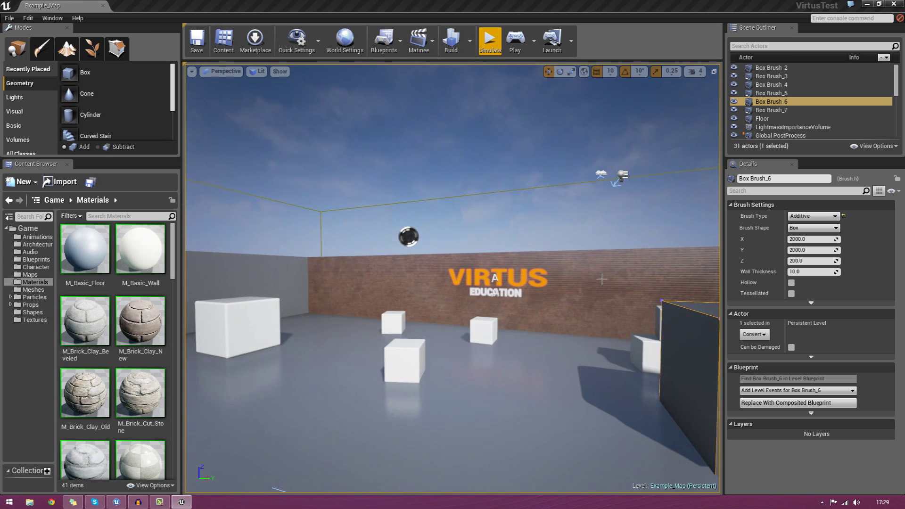
Save the level and bring up the quick settings options.
click(198, 47)
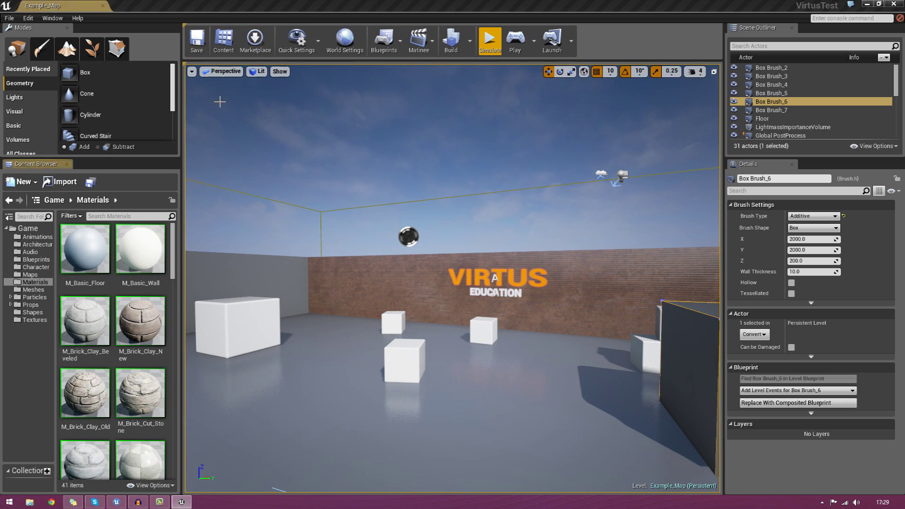
click(296, 38)
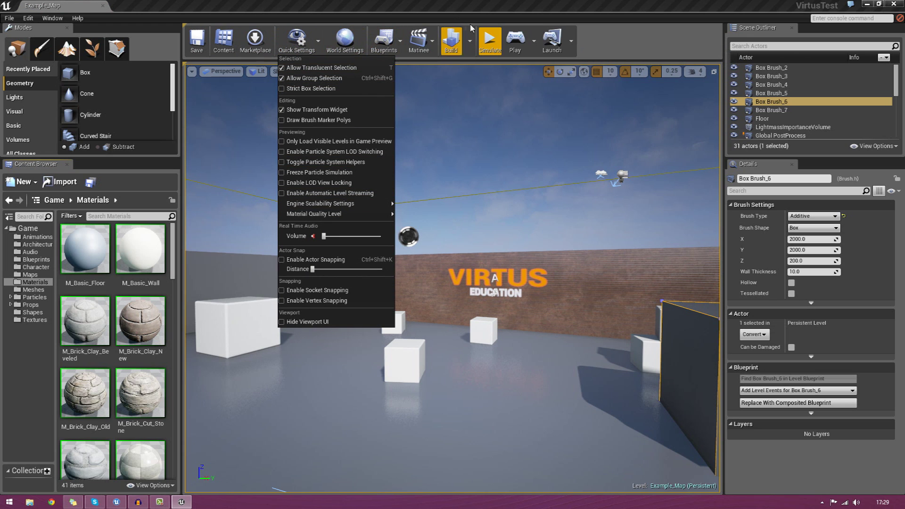
Run and end a simulation of the level, and start and stop a play session as the character.
click(494, 52)
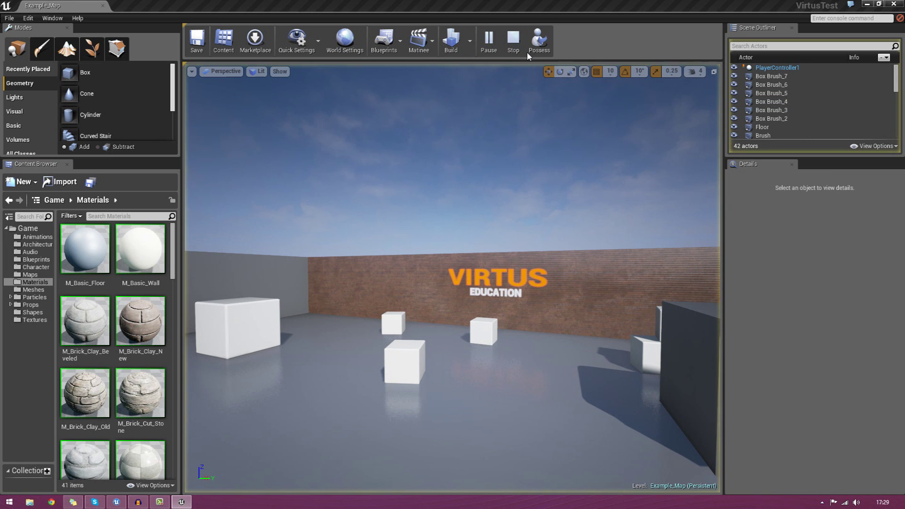
key(Escape)
click(516, 47)
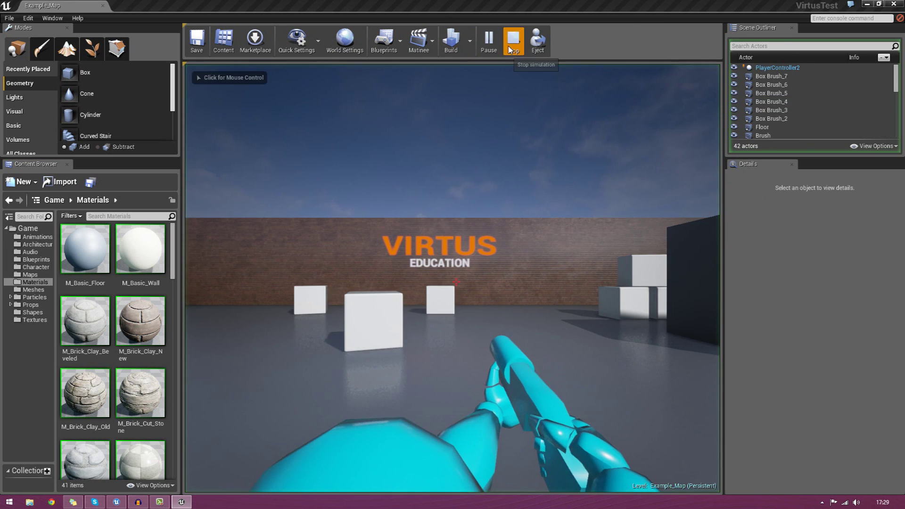
click(512, 44)
right_drag(452, 278, 567, 304)
key(a)
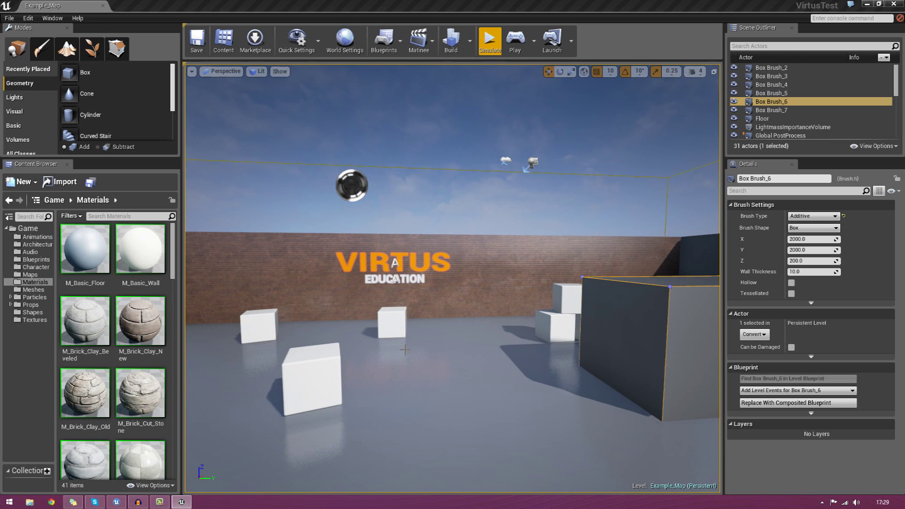
Look through the placeable geometry shapes and the placeable light types.
mouse_move(176, 98)
mouse_down()
mouse_move(176, 127)
mouse_move(172, 88)
mouse_up()
scroll(162, 114, down, 2)
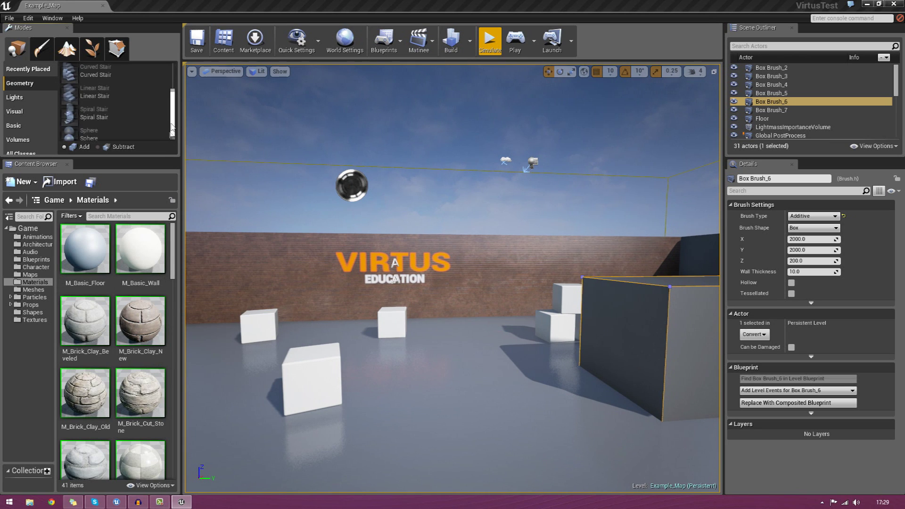
click(26, 111)
click(17, 98)
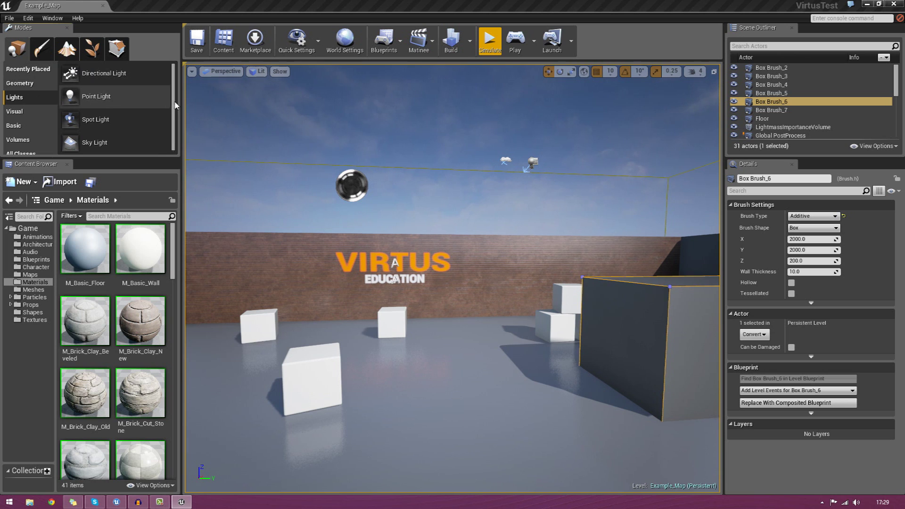
drag(176, 110, 174, 123)
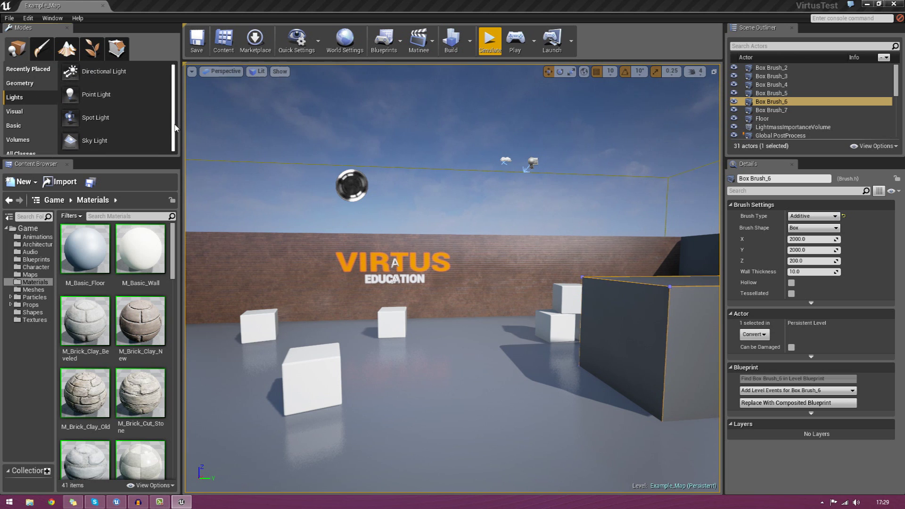
Go through the paint, landscape, foliage and geometry editing modes and return to placement mode.
click(45, 49)
click(67, 51)
click(92, 51)
click(113, 54)
click(69, 58)
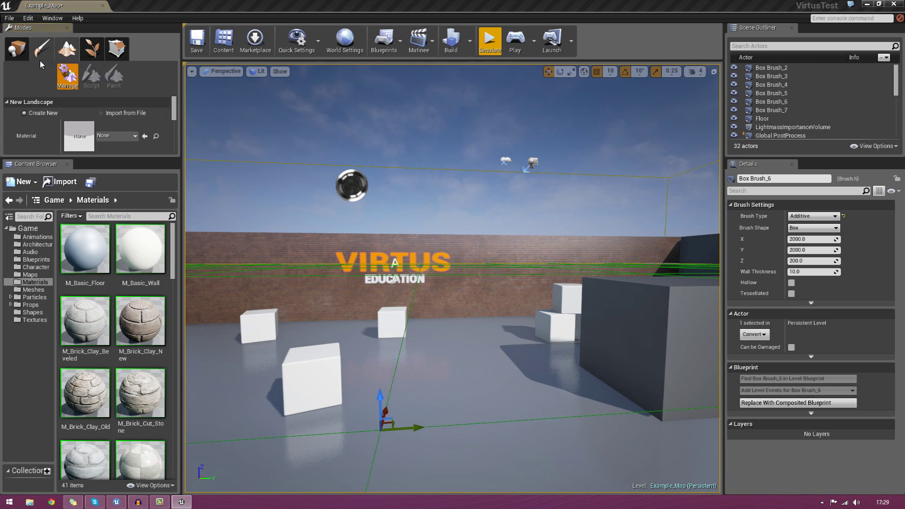
click(40, 57)
click(25, 53)
click(49, 52)
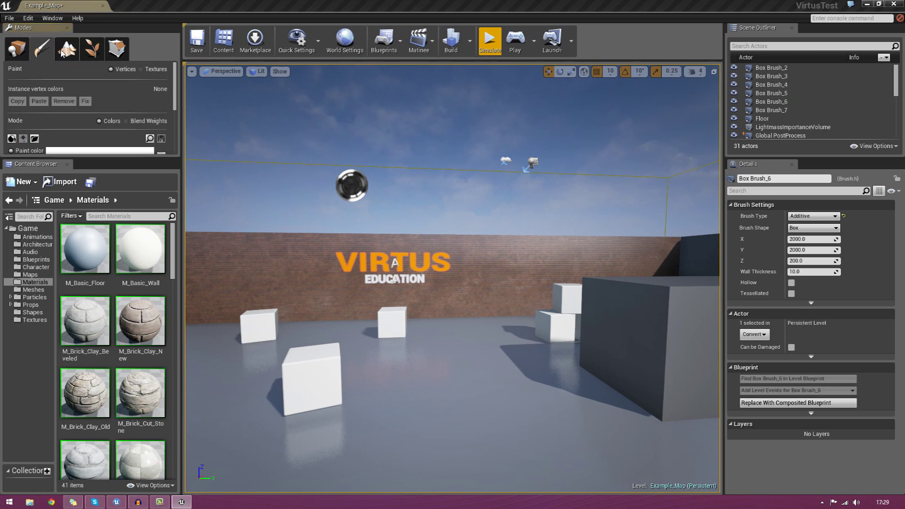
click(64, 51)
click(92, 49)
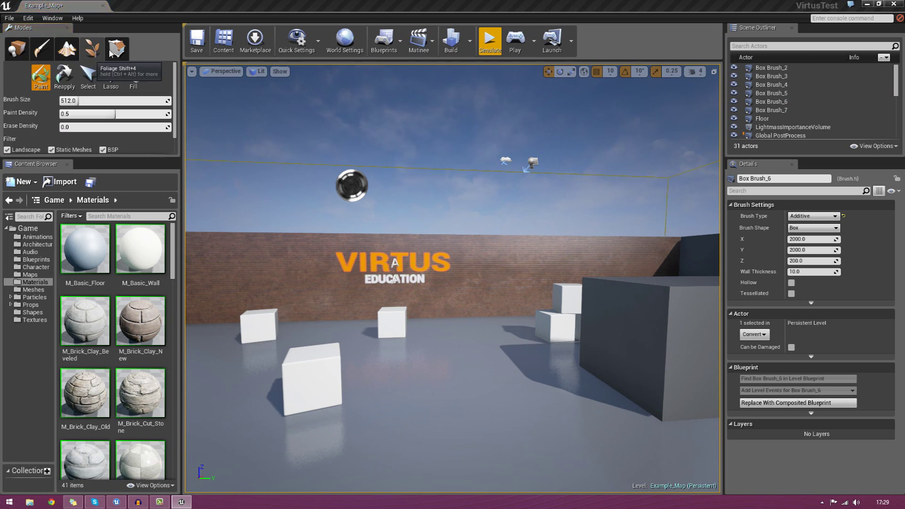
click(111, 53)
click(32, 55)
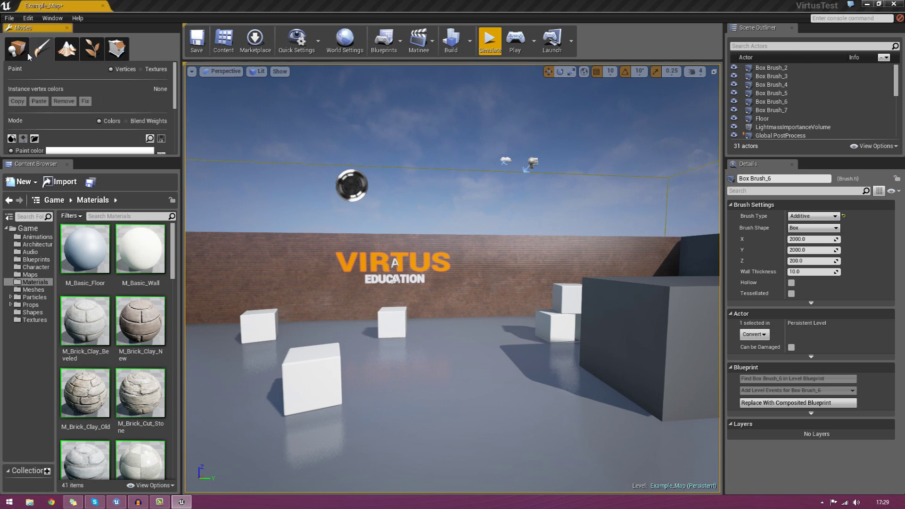
click(27, 52)
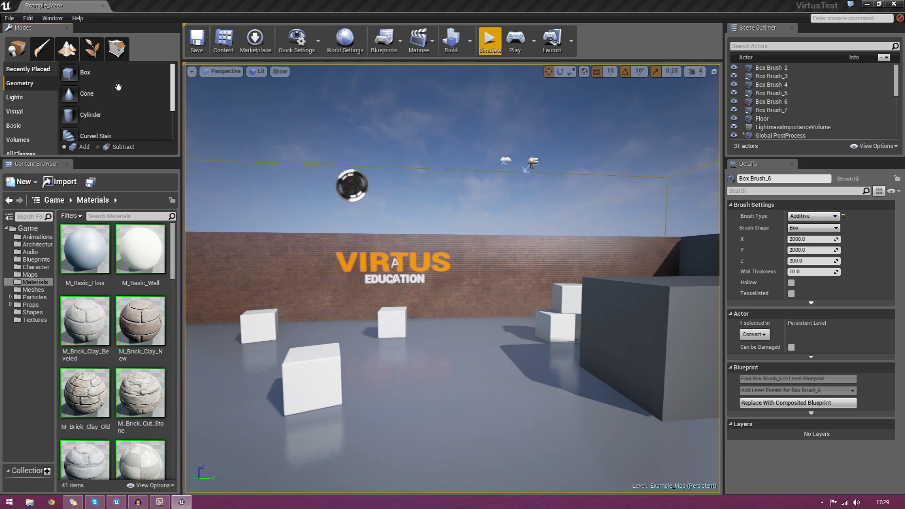
Review the placeable geometry, light and visual categories and make the Modes panel taller.
mouse_move(173, 90)
mouse_down()
mouse_move(184, 134)
mouse_move(174, 98)
mouse_up()
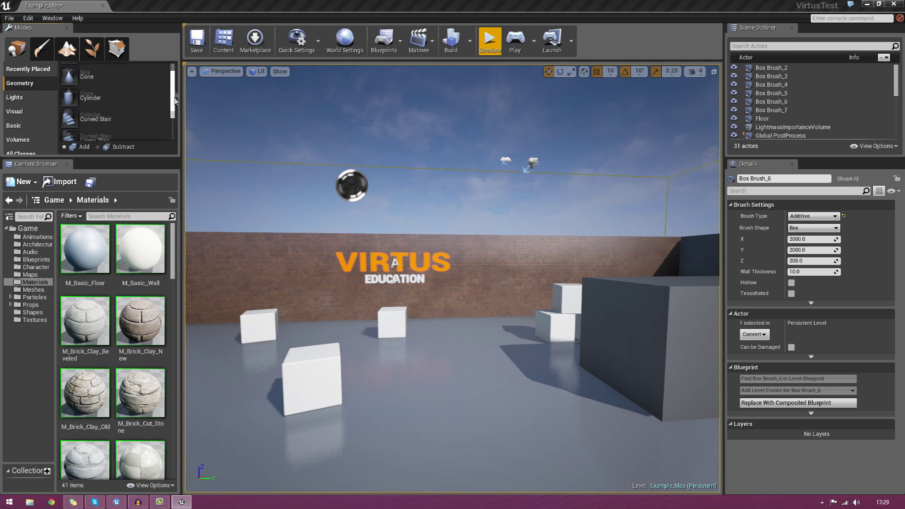
click(45, 96)
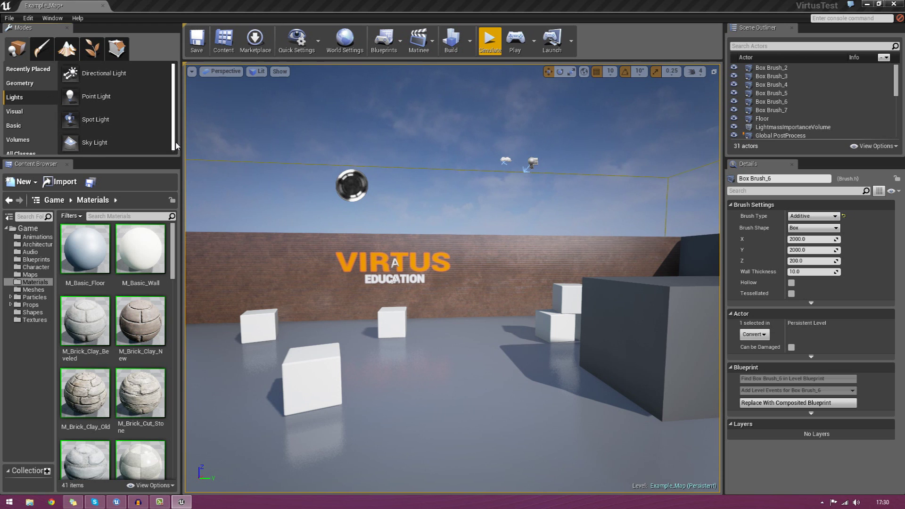
drag(172, 143, 139, 155)
click(41, 113)
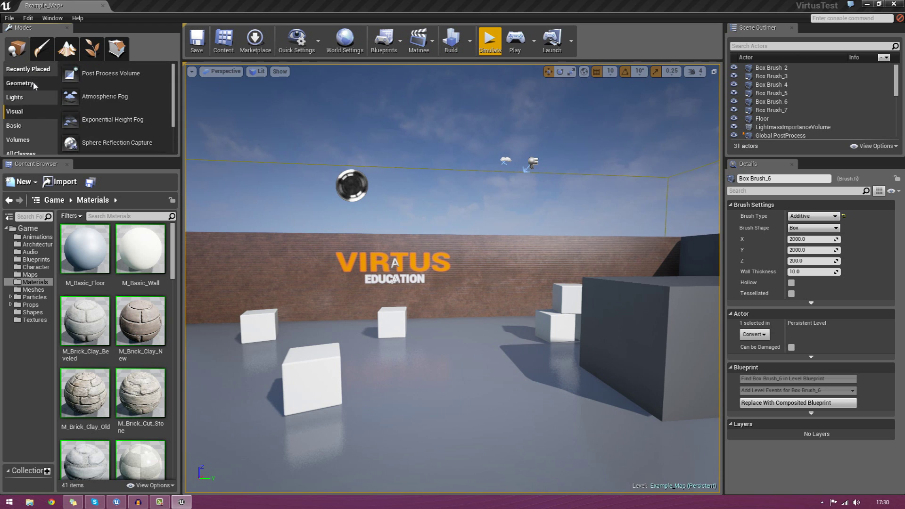
click(33, 85)
click(35, 113)
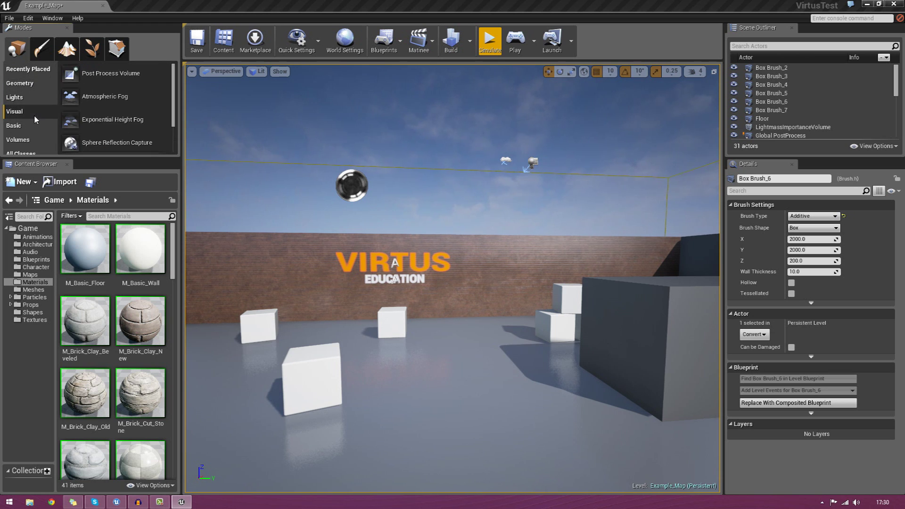
drag(94, 159, 95, 193)
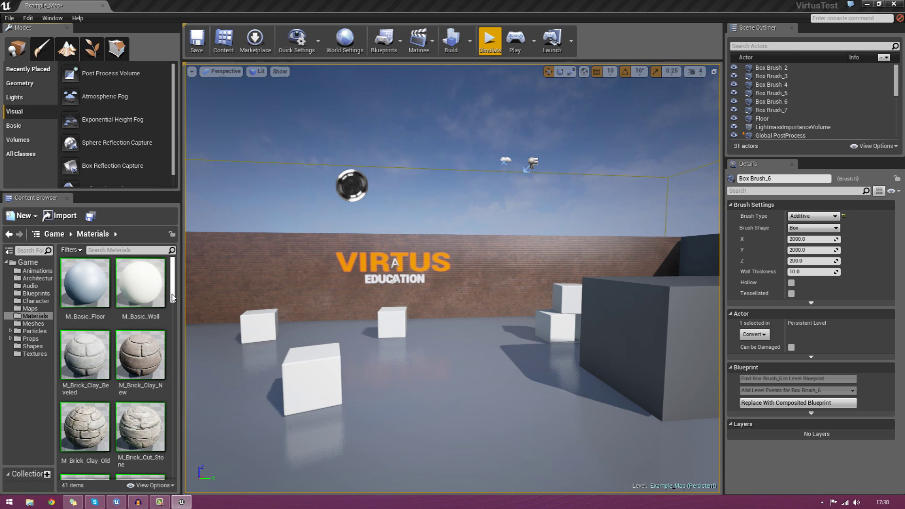
Browse the Props and Meshes folders, inspect the TemplateCube_Rounded mesh in its editor and close it.
drag(172, 295, 192, 298)
click(30, 338)
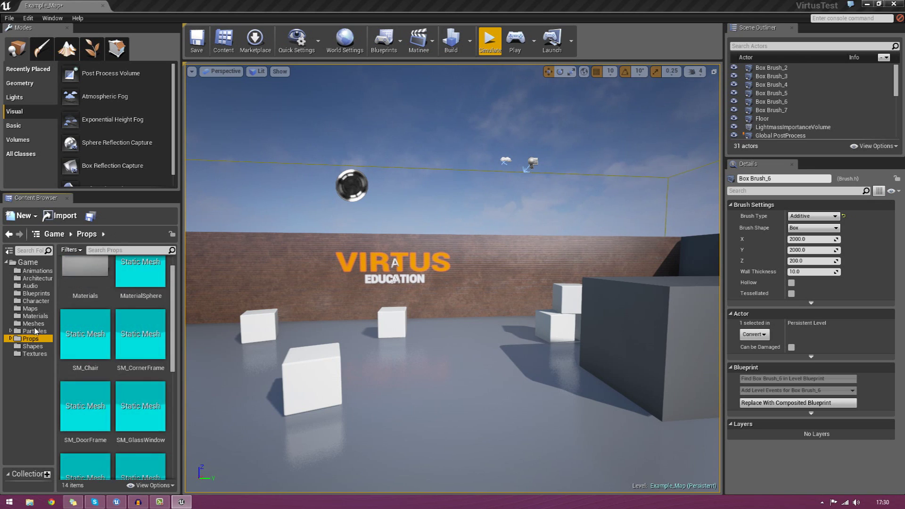
click(33, 323)
double_click(102, 307)
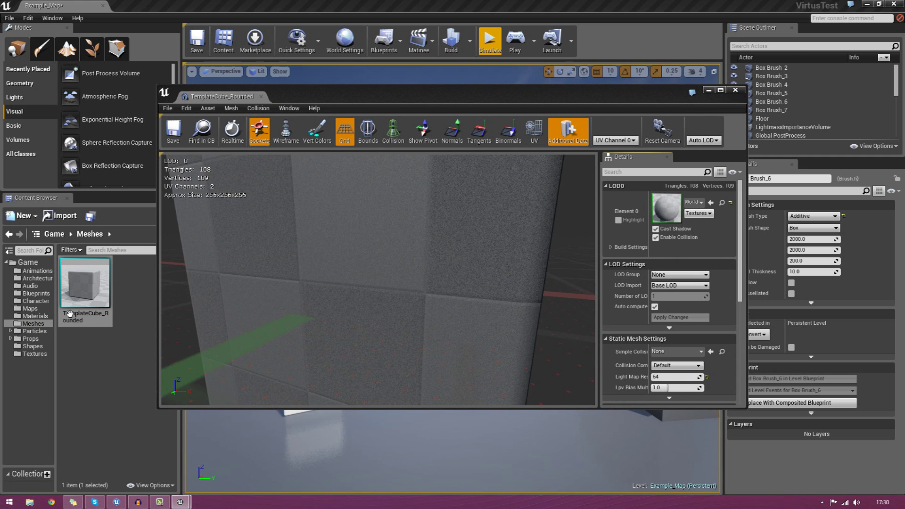
click(735, 90)
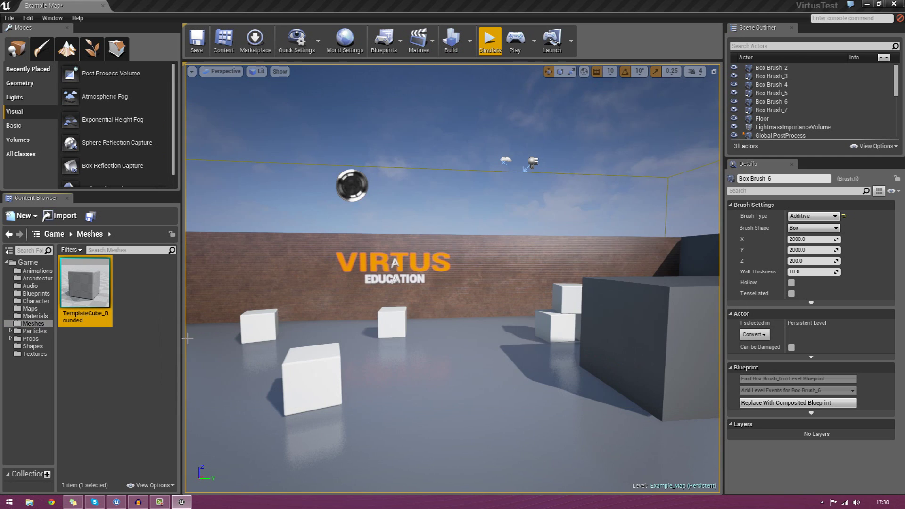
Look through the project's Particles, Character and Textures folders to examine their assets.
click(33, 323)
click(34, 331)
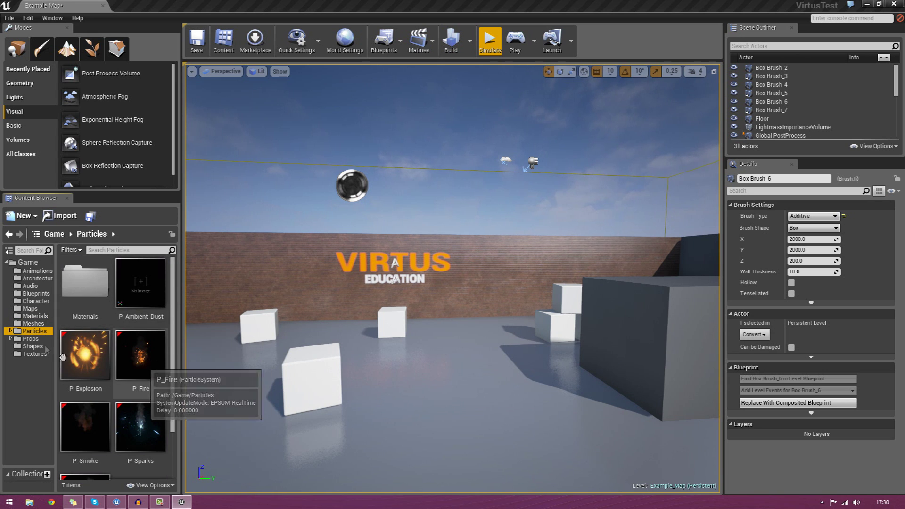
click(33, 323)
click(35, 301)
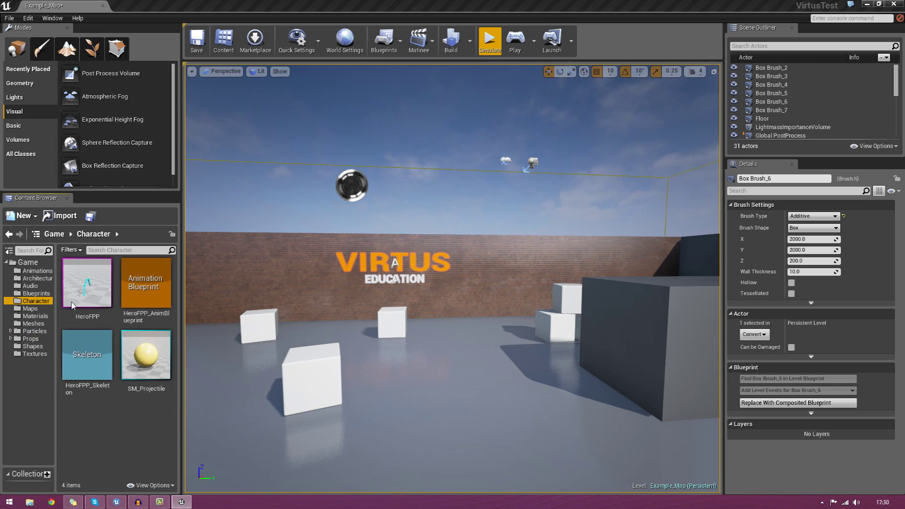
click(101, 313)
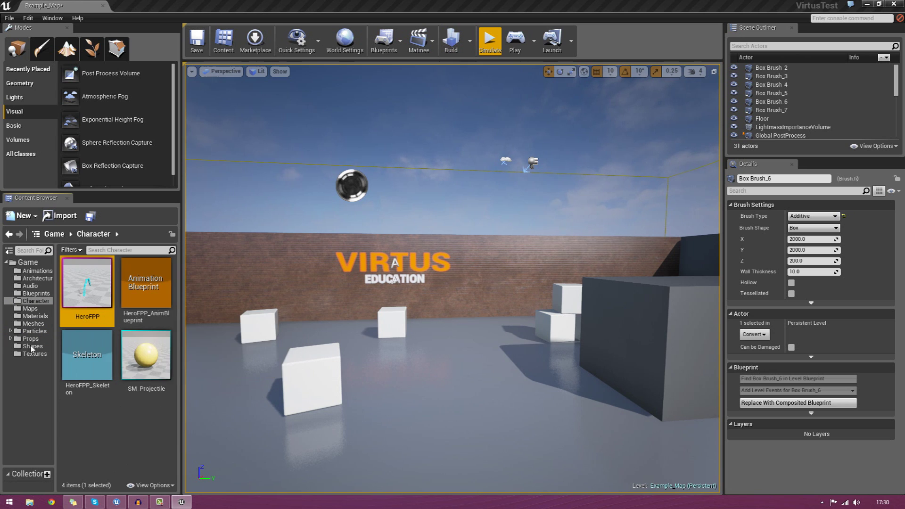
click(41, 352)
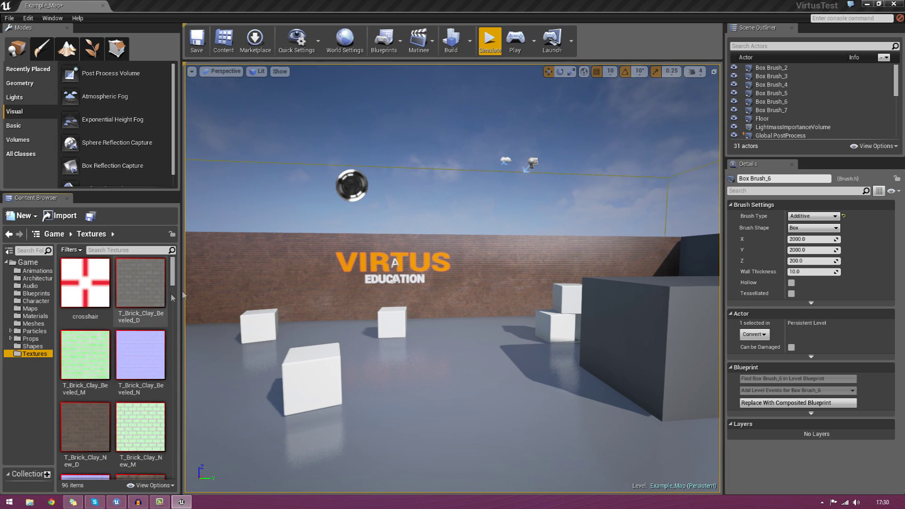
Open the SM_Chair mesh from the Props folder, examine its model and import settings, and close its editor.
click(30, 339)
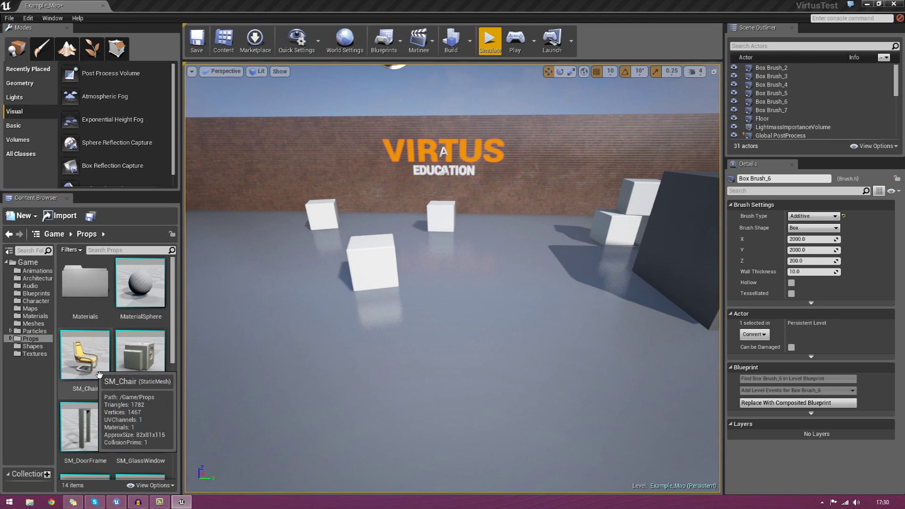
click(99, 375)
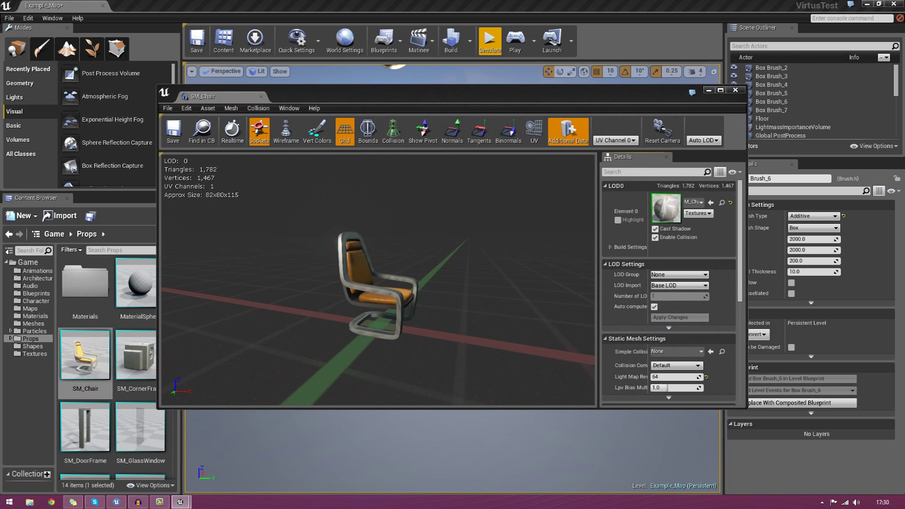
drag(414, 240, 302, 247)
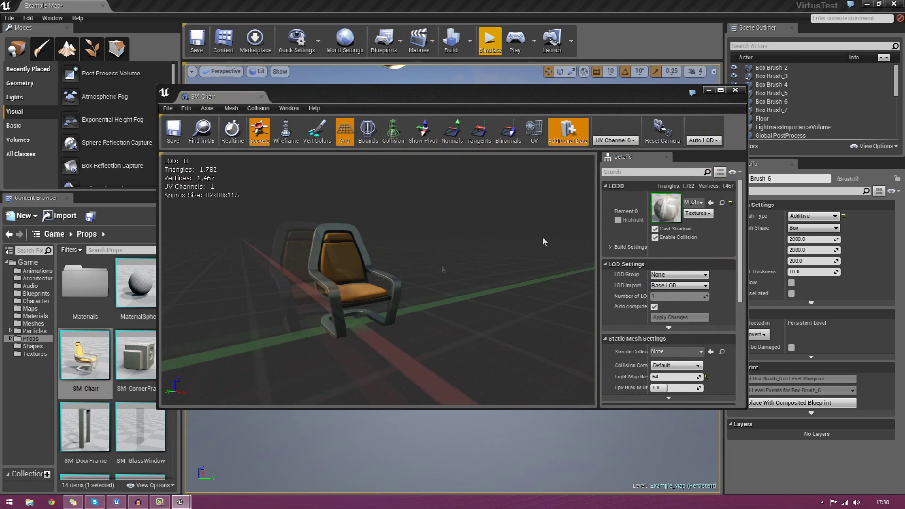
scroll(743, 254, down, 3)
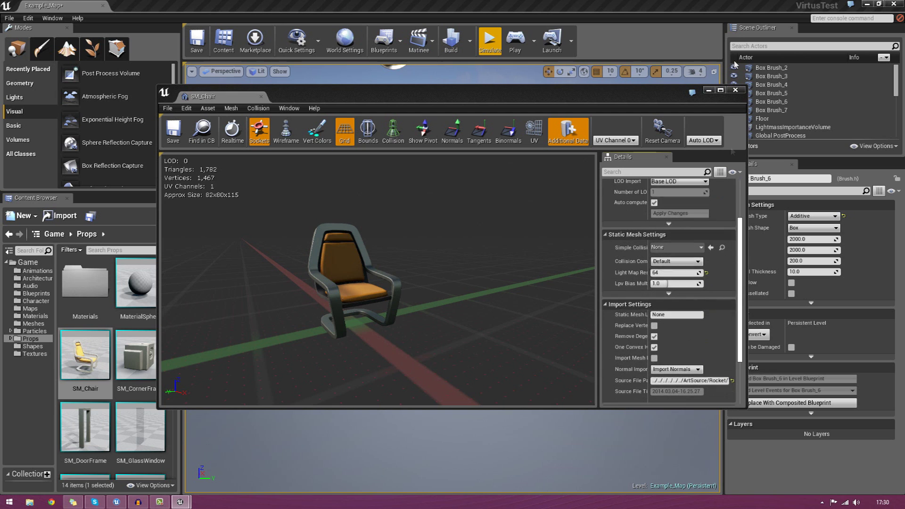
click(734, 90)
Place the SM_Chair prop on the level floor, view it from the side and delete it again.
drag(86, 358, 433, 372)
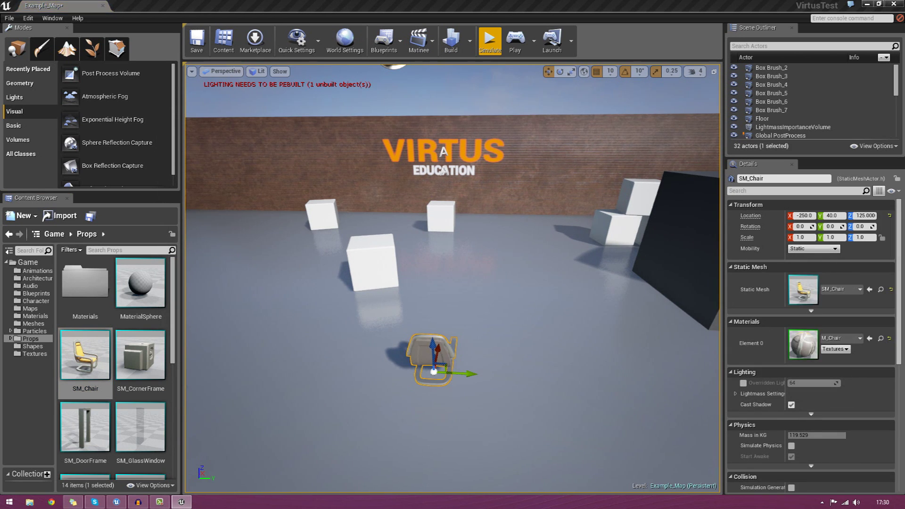
key(d)
right_drag(519, 357, 367, 356)
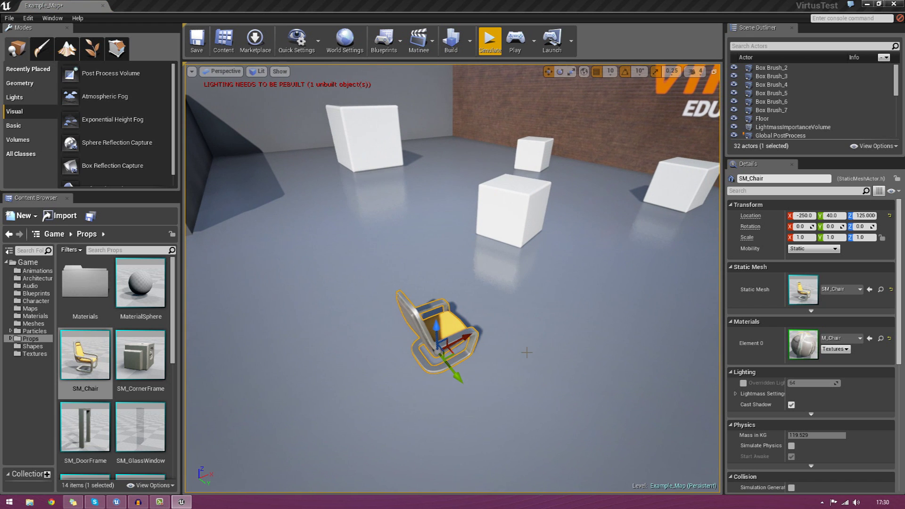
key(Delete)
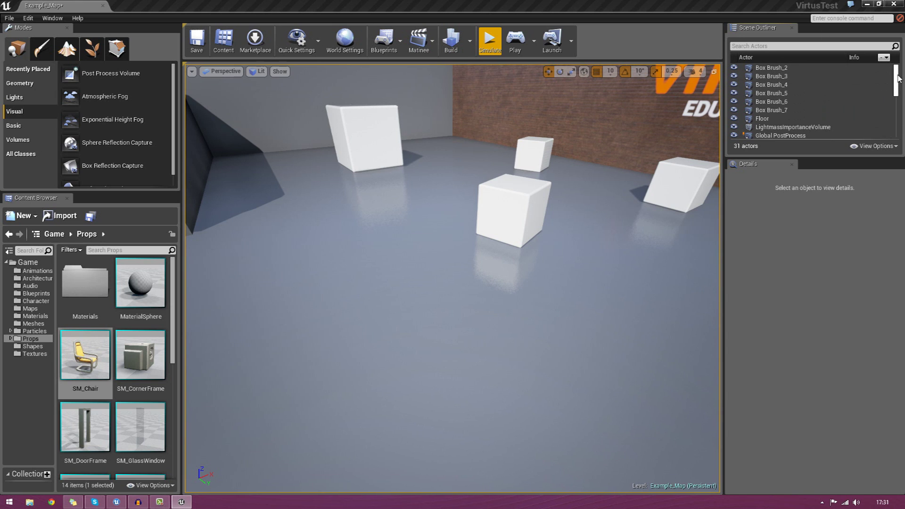
Examine the level's actor list and select the floor and several box brushes in turn, ending with Box Brush_4.
drag(896, 76, 900, 142)
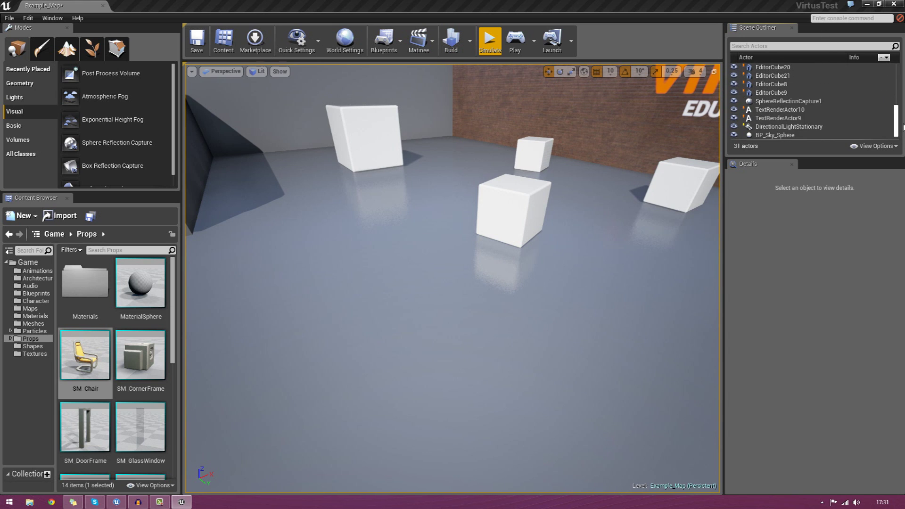
scroll(832, 113, up, 5)
right_drag(500, 224, 620, 224)
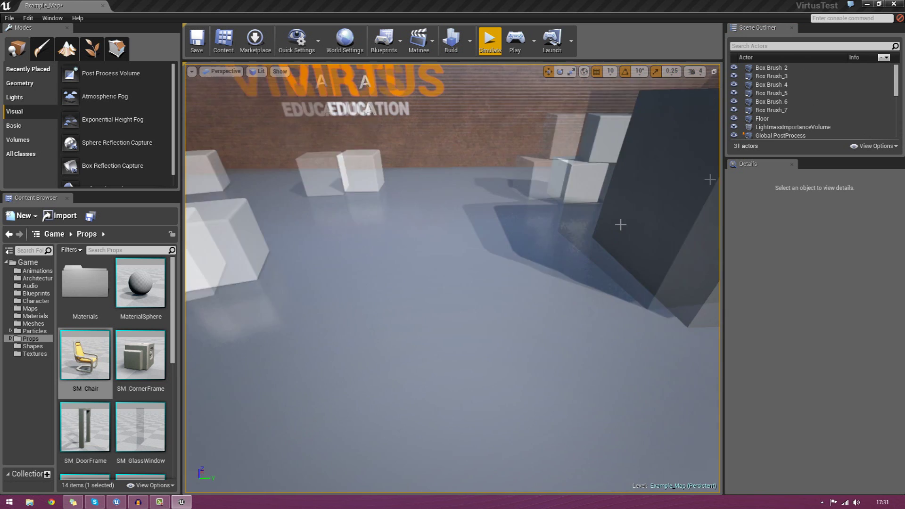
click(763, 119)
click(768, 111)
click(768, 93)
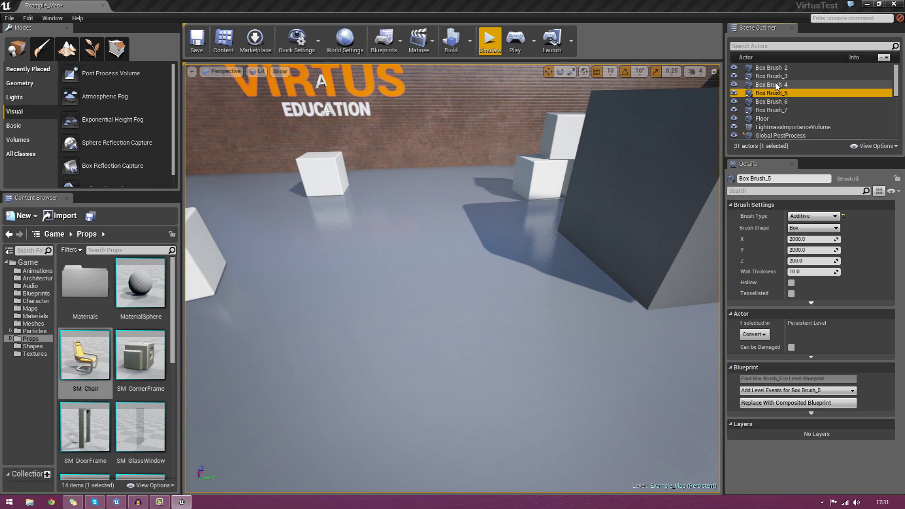
click(769, 76)
click(769, 68)
click(779, 85)
Show the editing and replacement options for Box Brush_4, dismiss them and look around the level.
right_click(780, 88)
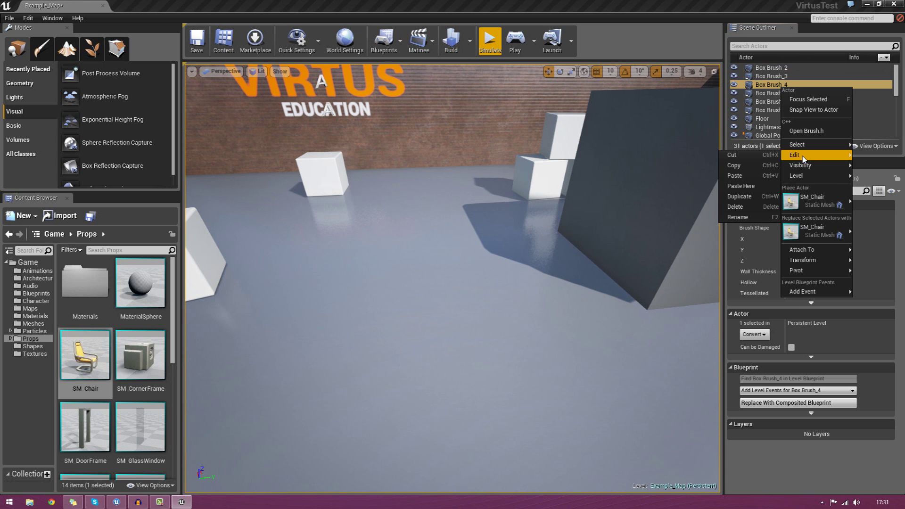
mouse_move(815, 230)
mouse_move(392, 219)
right_down()
mouse_move(551, 198)
mouse_move(650, 203)
mouse_move(391, 214)
right_up()
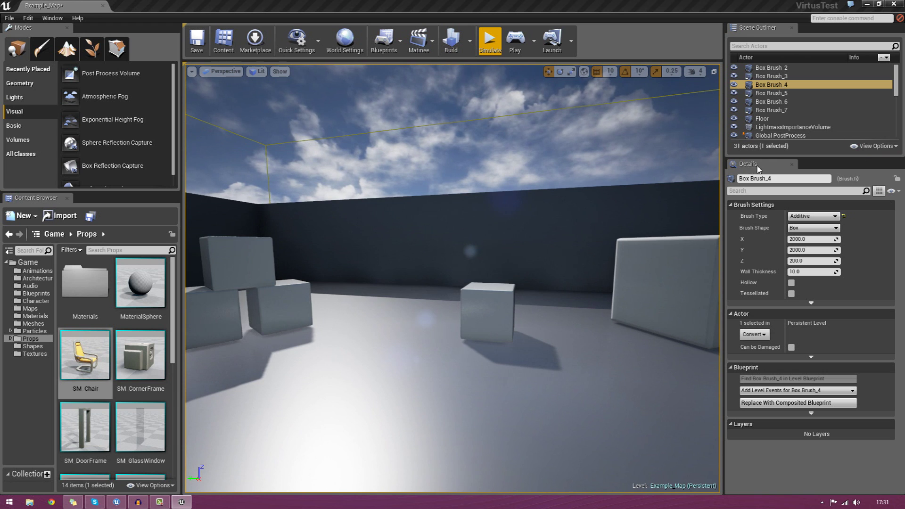
right_drag(452, 212, 358, 235)
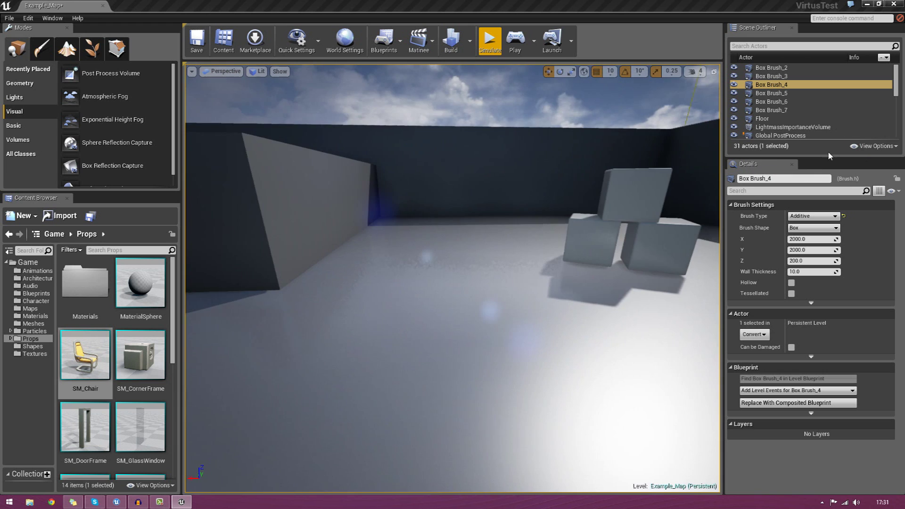
Select the Floor, LightmassImportanceVolume and Global PostProcess actors in turn to examine their details.
click(770, 118)
click(777, 127)
click(782, 135)
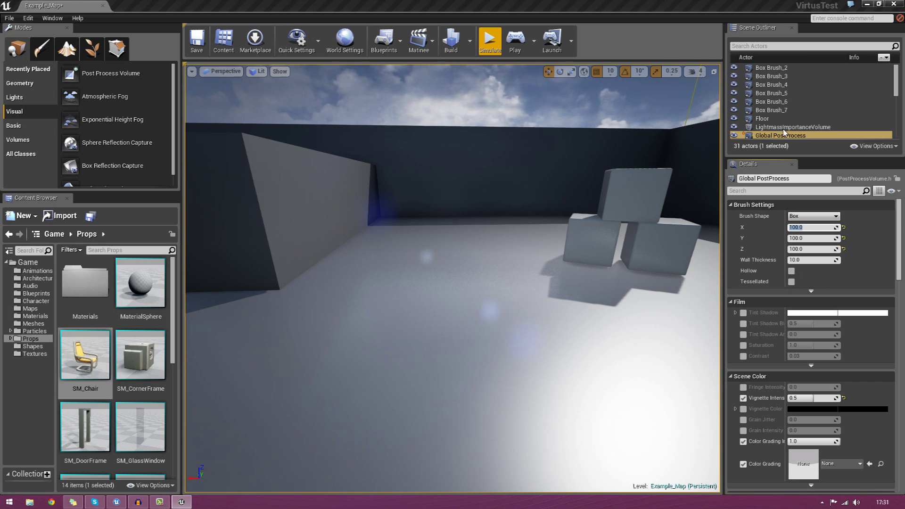
scroll(897, 119, down, 3)
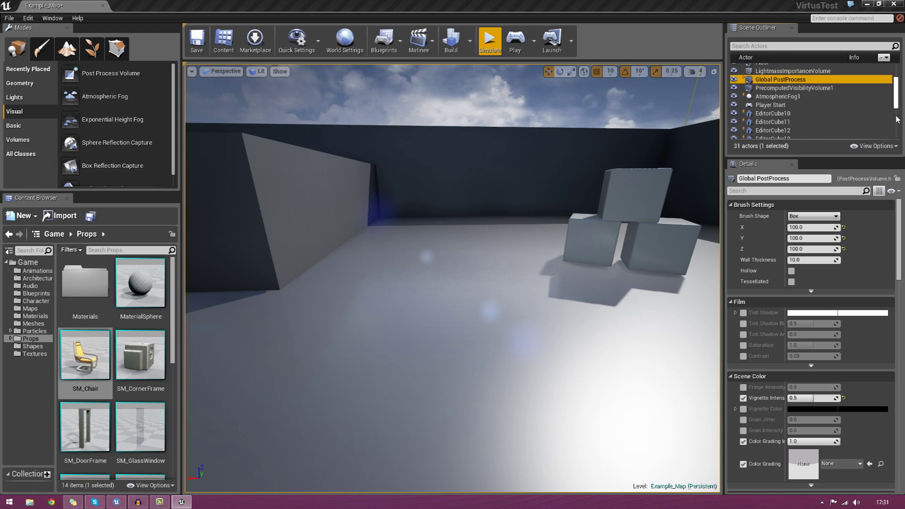
Select the EditorCube15 cube, the Box Brush_4 wall and the Floor in the level in turn to examine their details.
scroll(897, 119, down, 3)
click(574, 251)
right_drag(658, 246, 895, 217)
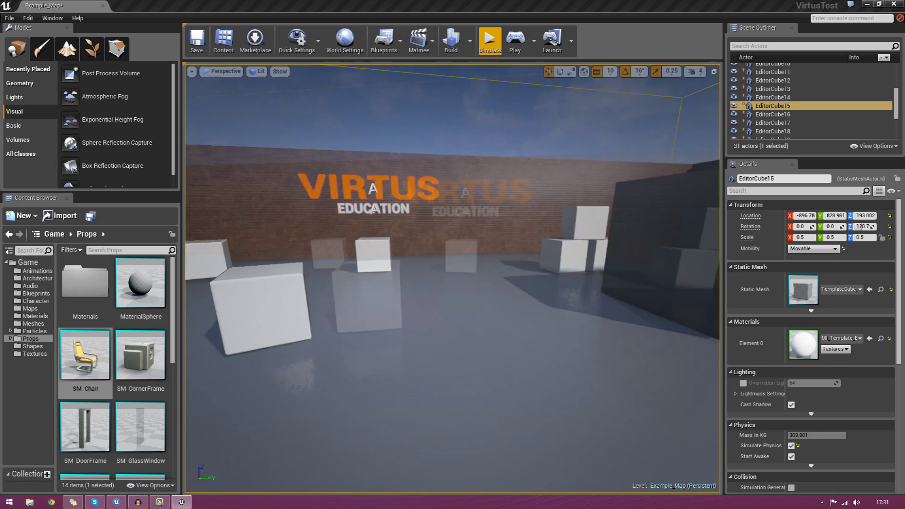
mouse_move(635, 301)
right_down()
mouse_move(447, 301)
mouse_move(635, 301)
right_up()
click(494, 218)
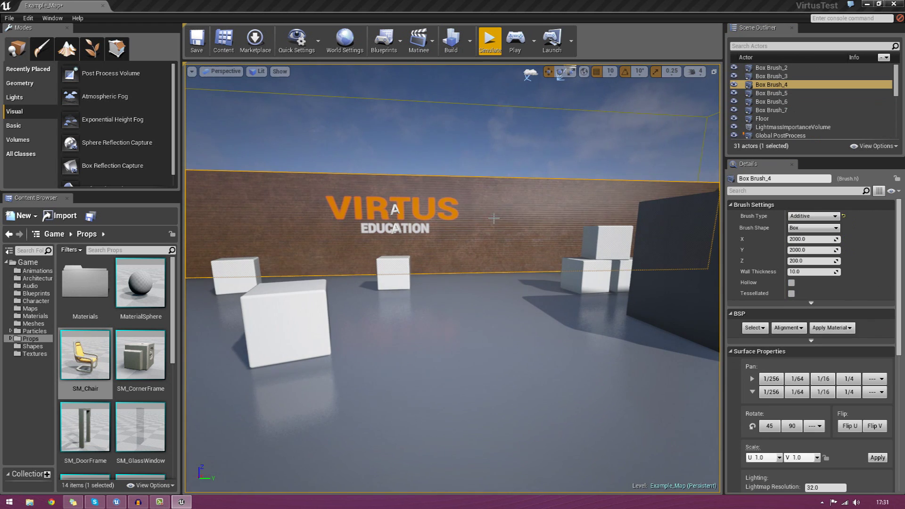
click(393, 274)
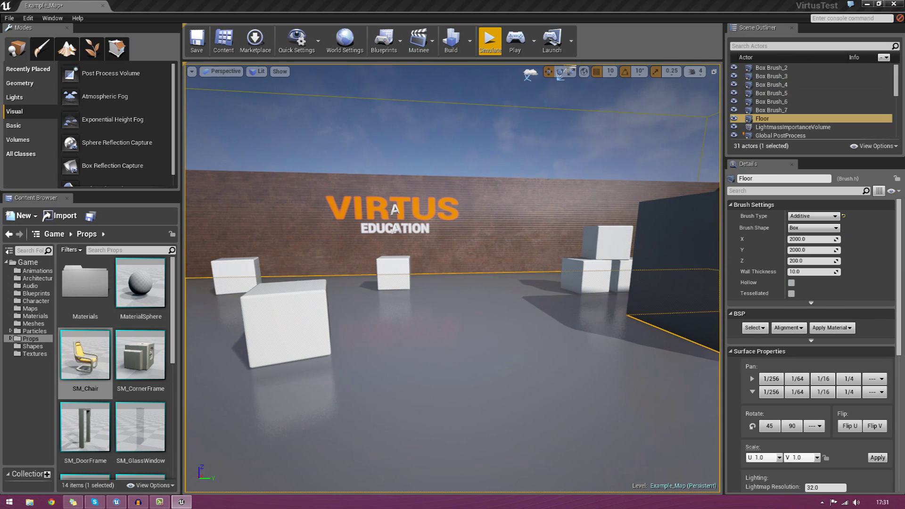
Replace the static mesh of the EditorCube10 cube near the brick wall with Wall_400x300.
right_drag(496, 264, 337, 266)
key(d)
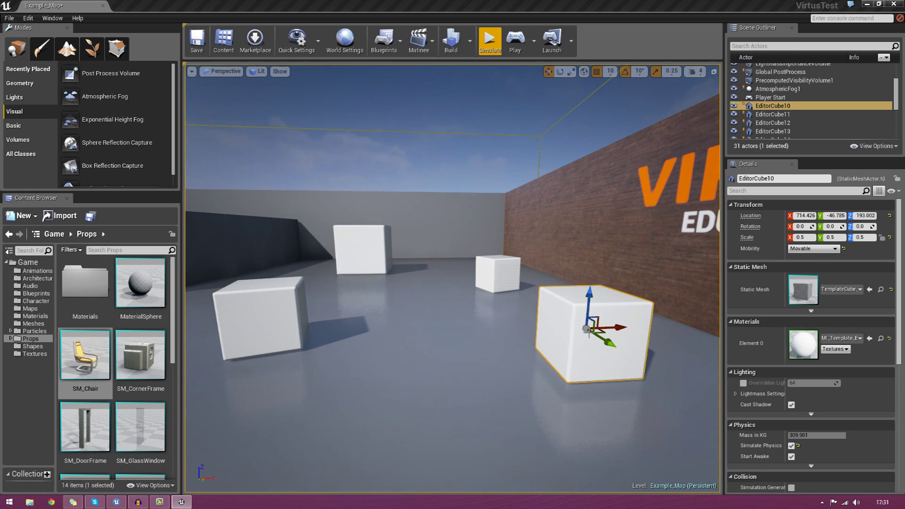
click(836, 289)
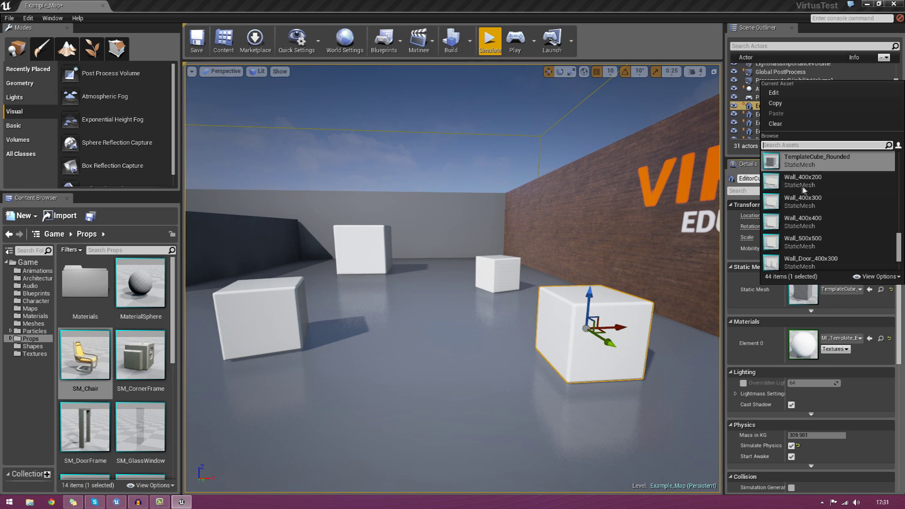
click(810, 201)
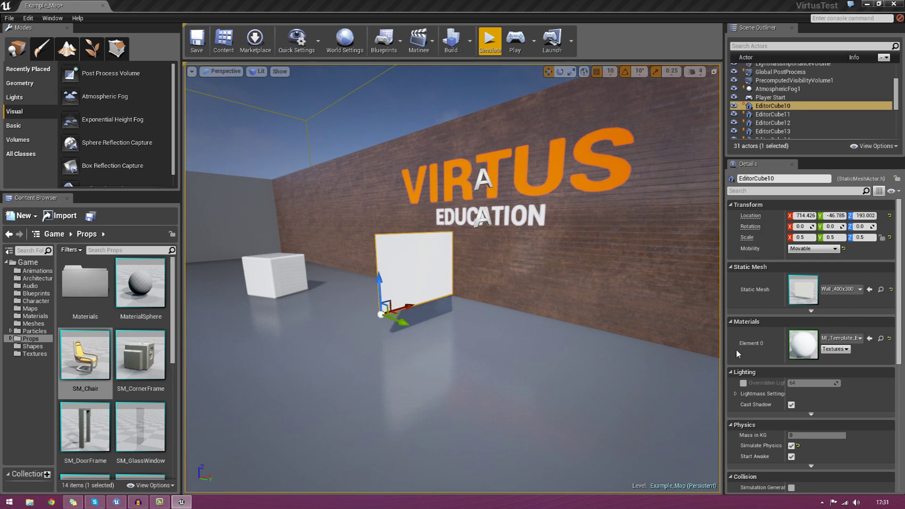
Apply the M_Brick_Clay_Old material to the EditorCube10 wall mesh and view it from the side.
click(847, 338)
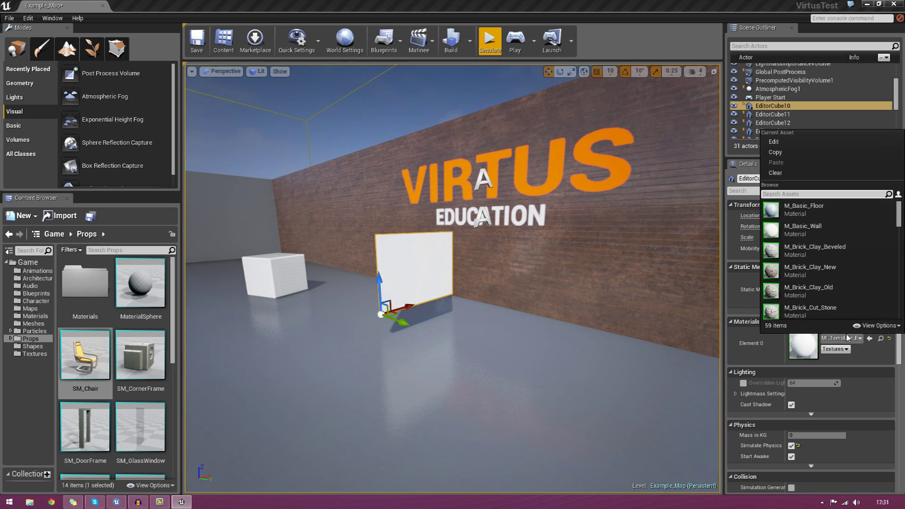
click(838, 290)
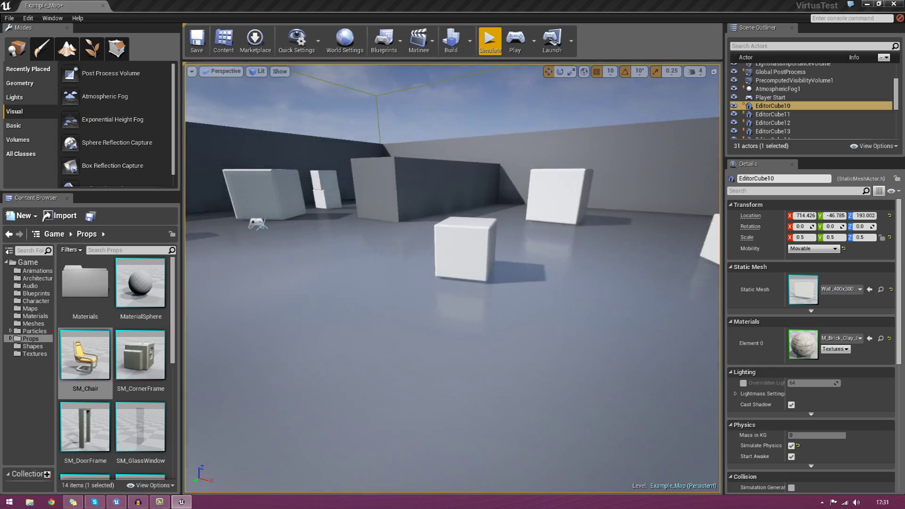
right_drag(433, 315, 453, 314)
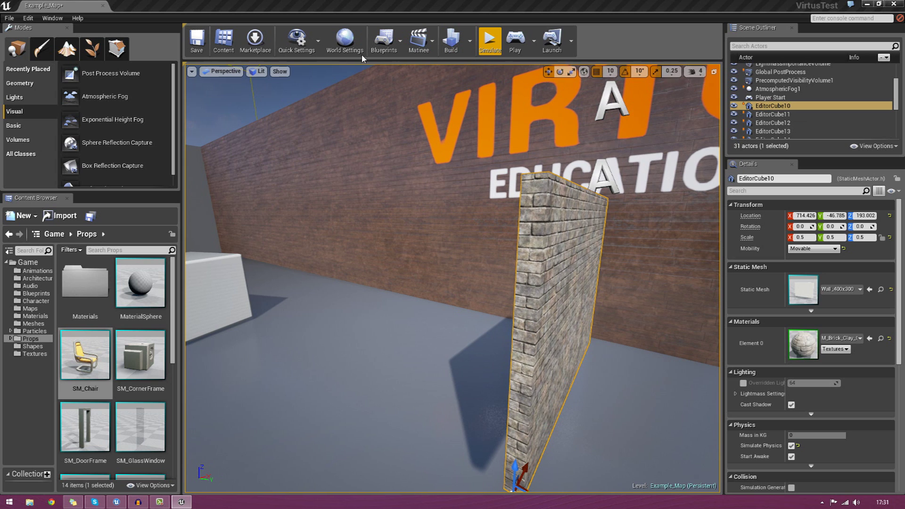
Play the level in the viewport, fire the gun repeatedly towards the white cubes, and end the play session.
click(490, 41)
click(549, 48)
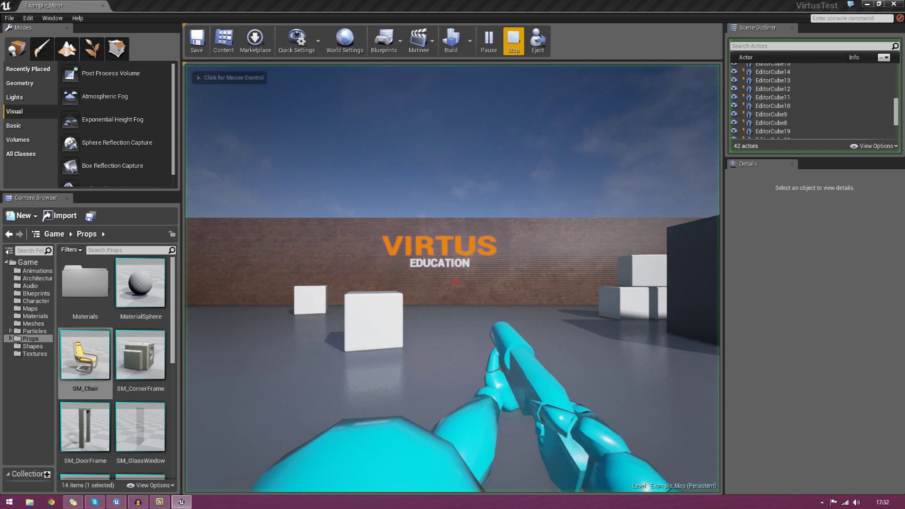
click(455, 282)
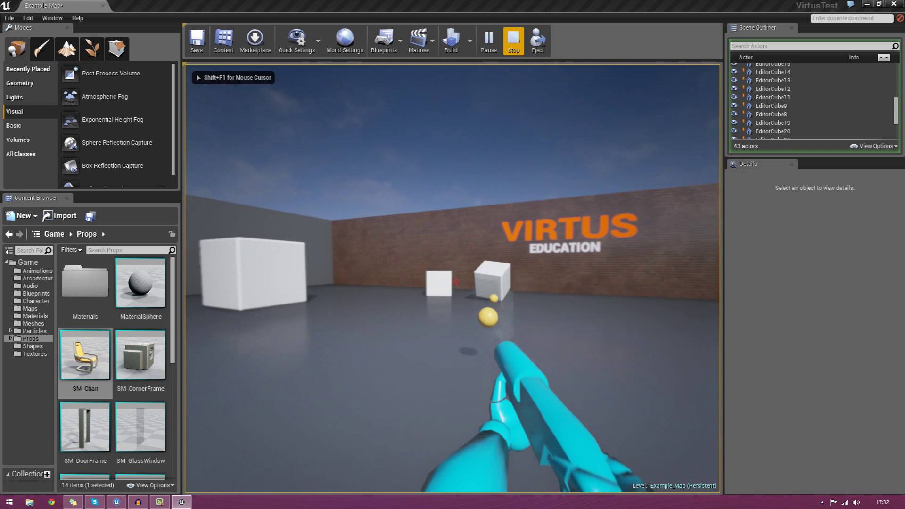
click(455, 281)
click(456, 282)
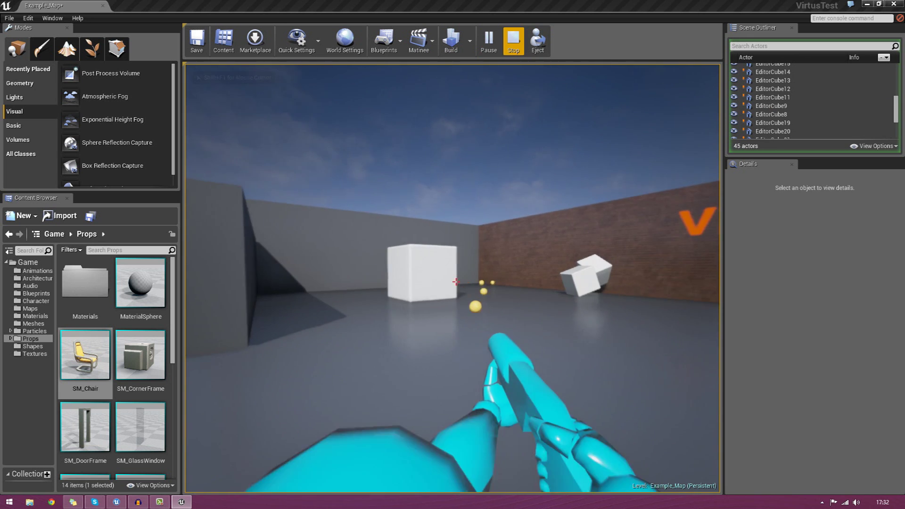
click(455, 282)
click(456, 281)
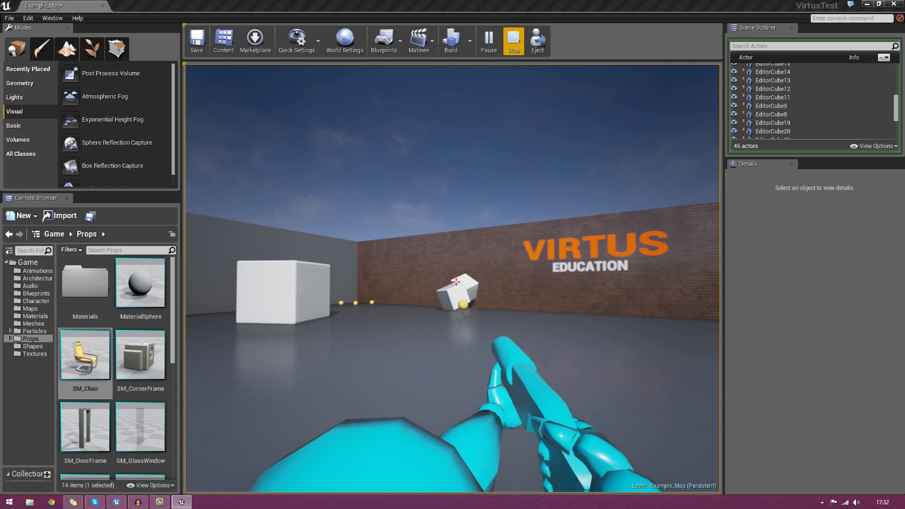
click(455, 282)
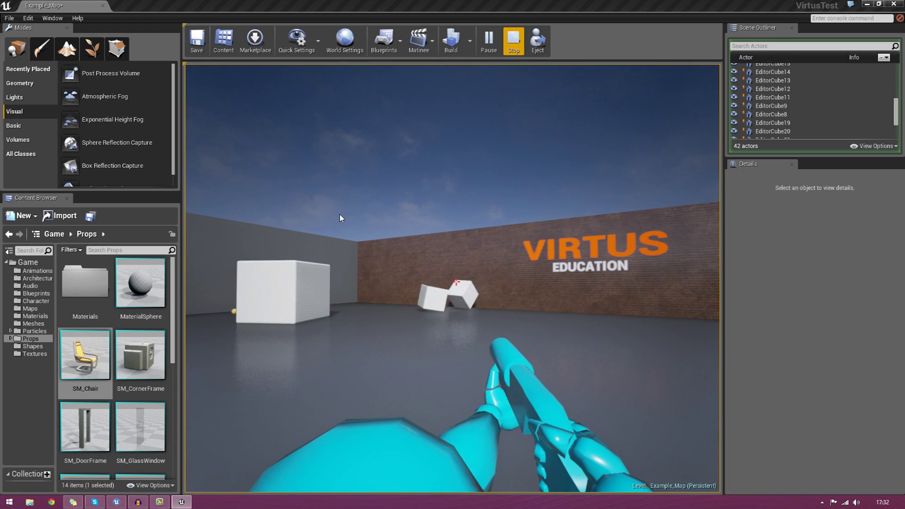
key(Escape)
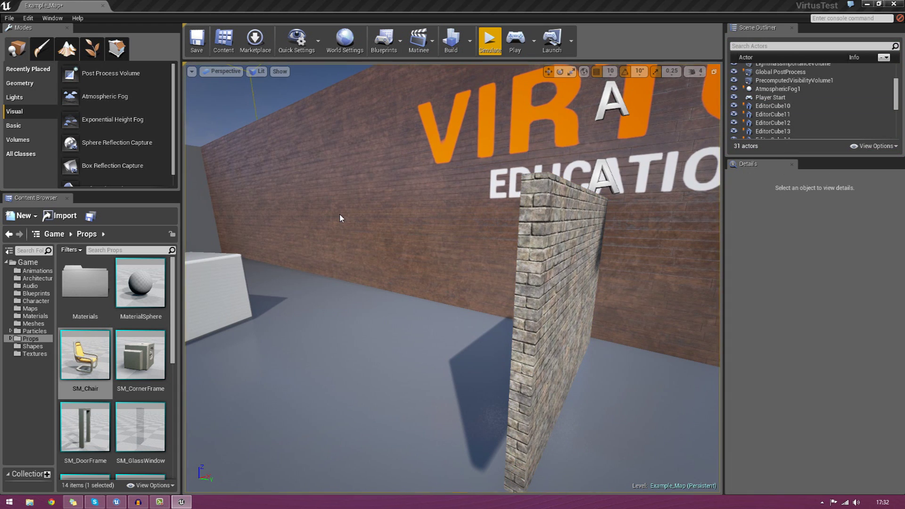